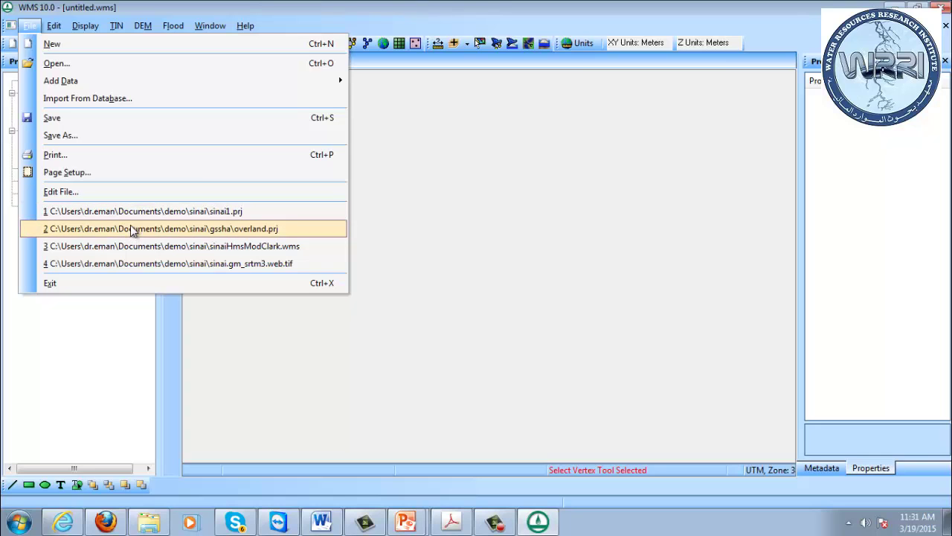
Browse to the demo folder's cairo subfolder in the Open dialog and filter its files with *.prj.
{"action": "left_click", "coordinate": [71, 65]}
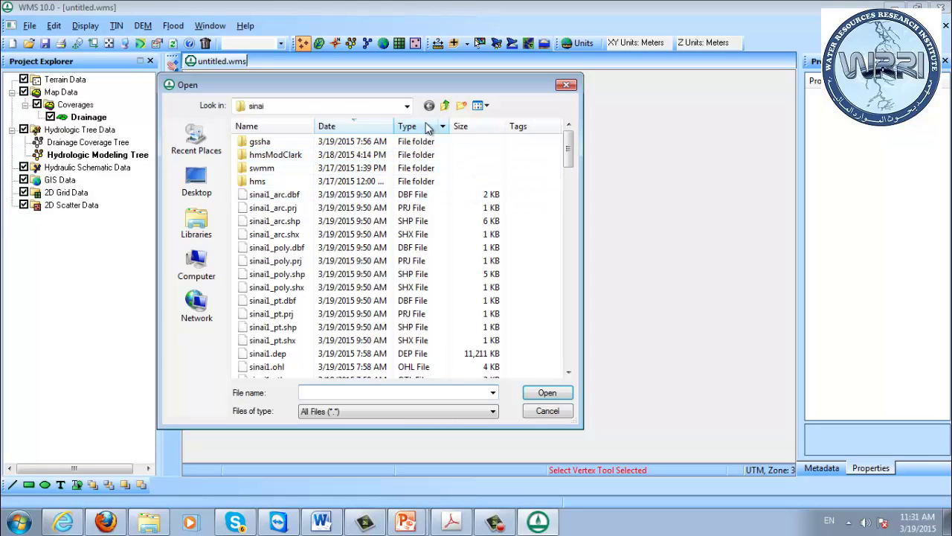
{"action": "left_click", "coordinate": [446, 106]}
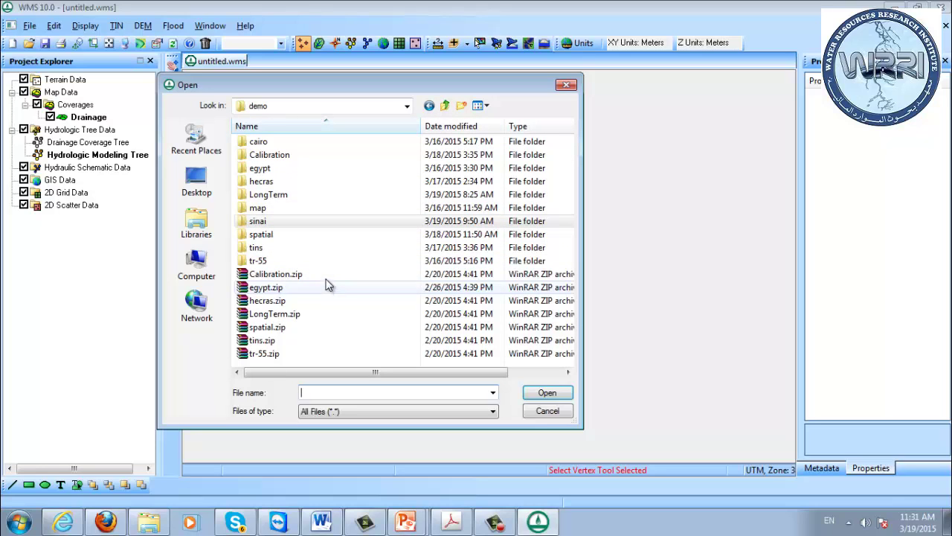
{"action": "left_click", "coordinate": [271, 221]}
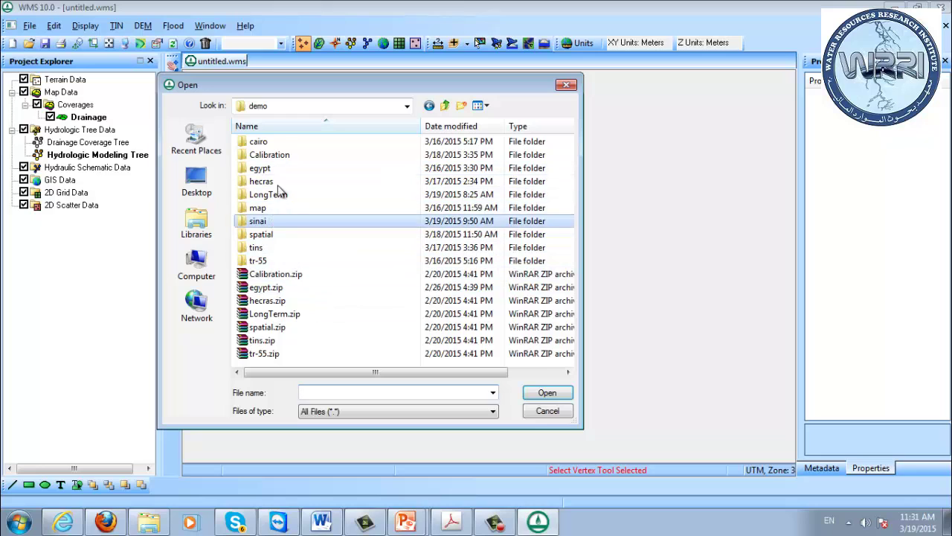
{"action": "left_click", "coordinate": [275, 142]}
{"action": "double_click", "coordinate": [275, 143]}
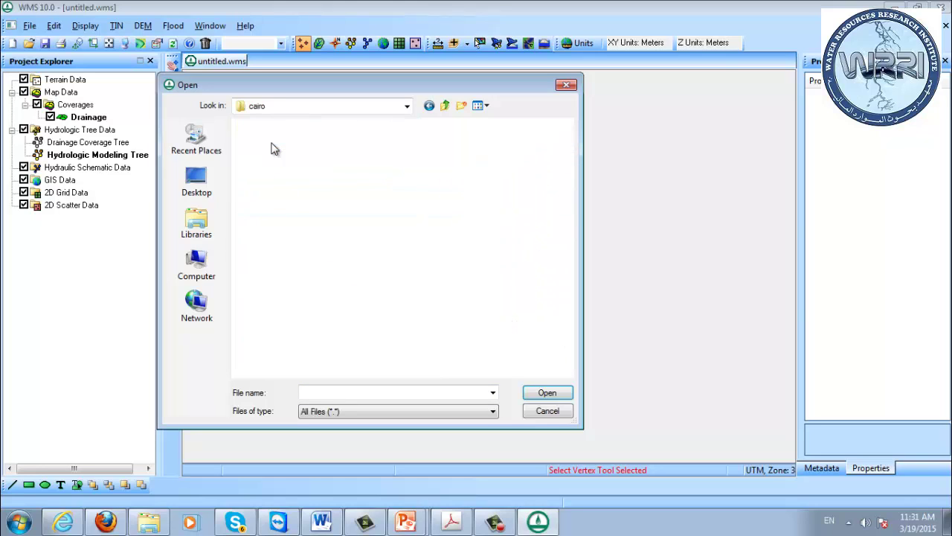
{"action": "left_click", "coordinate": [331, 394]}
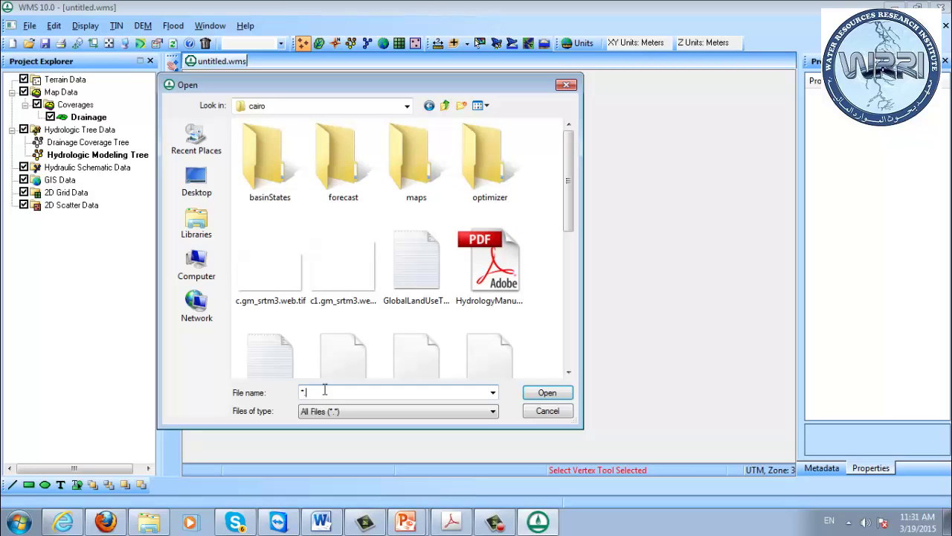
{"action": "type", "text": "*.prj"}
{"action": "key", "text": "Return"}
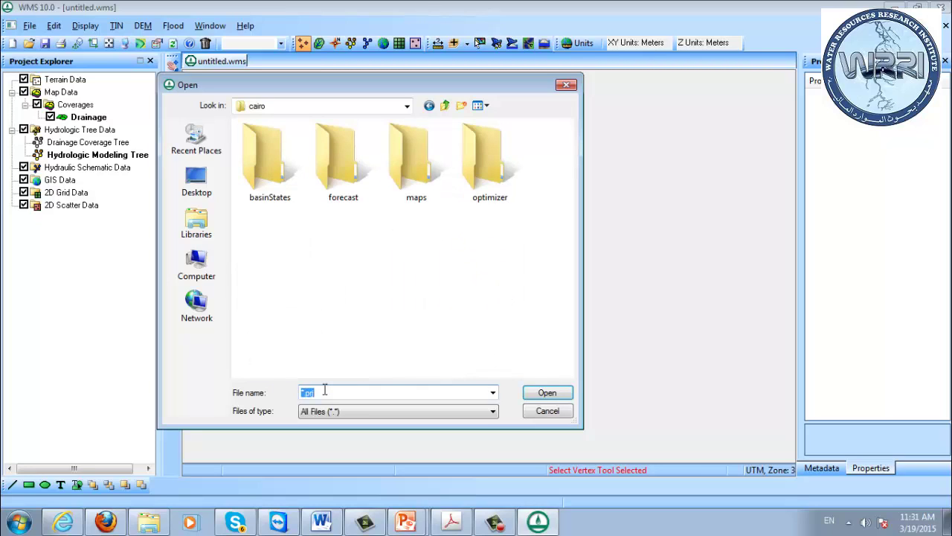
Open the project file gsshasinai.prj from the demo folder's sinai subfolder and dismiss the index map messages.
{"action": "left_click", "coordinate": [444, 105]}
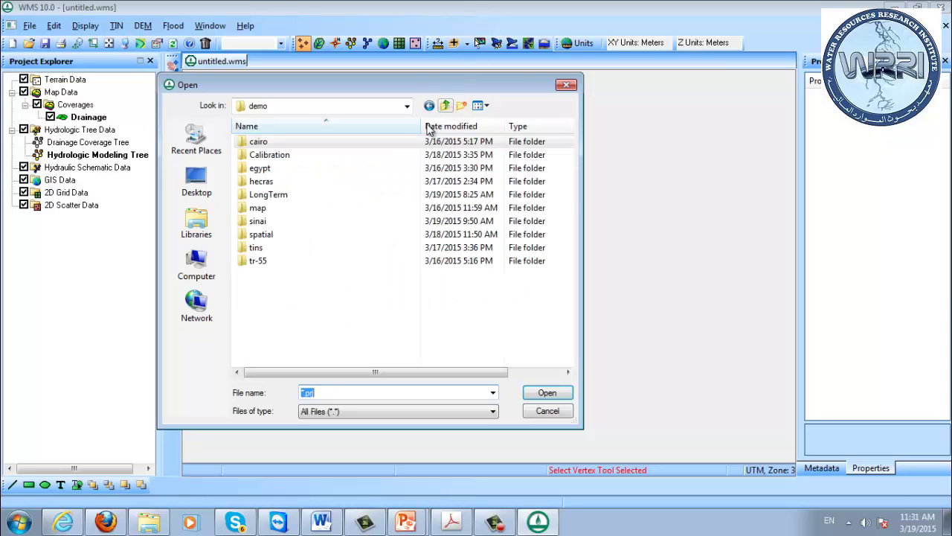
{"action": "double_click", "coordinate": [266, 222]}
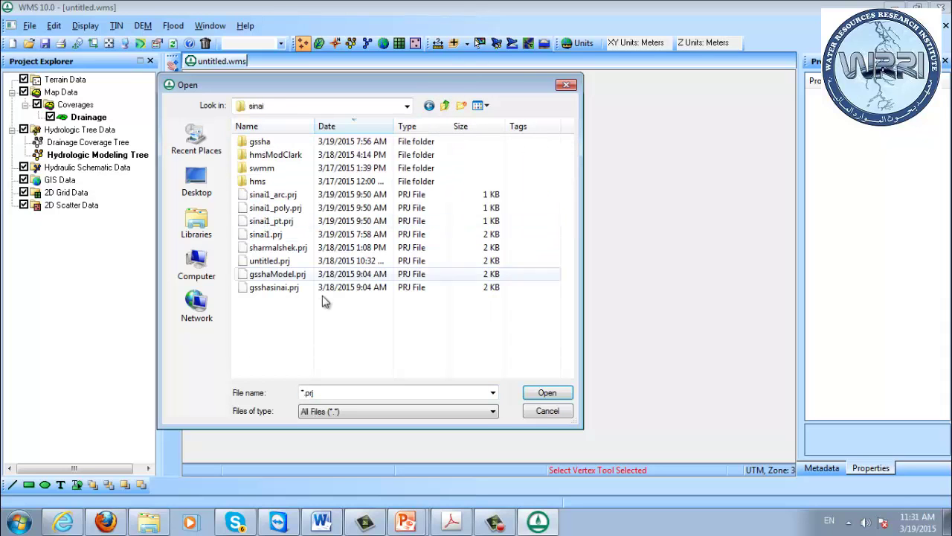
{"action": "double_click", "coordinate": [275, 288]}
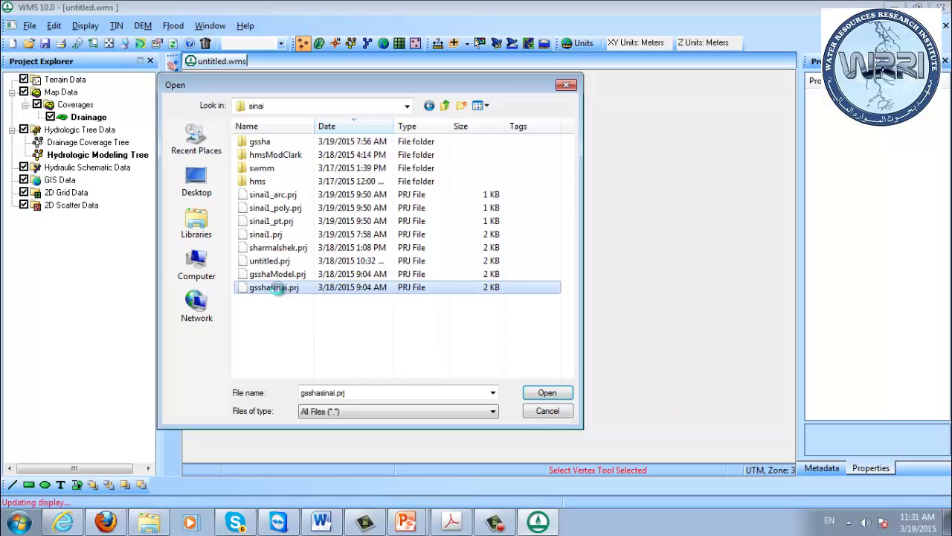
{"action": "left_click", "coordinate": [596, 298]}
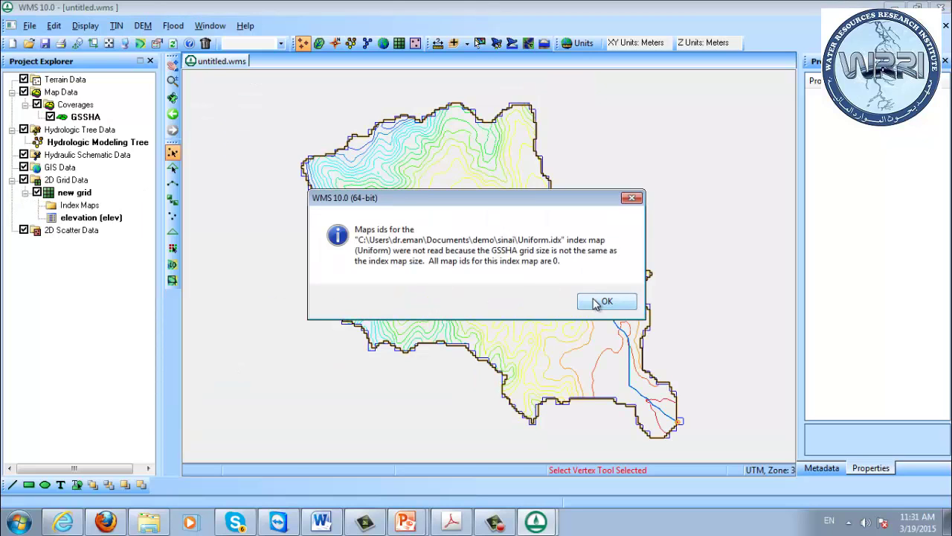
{"action": "left_click", "coordinate": [596, 301]}
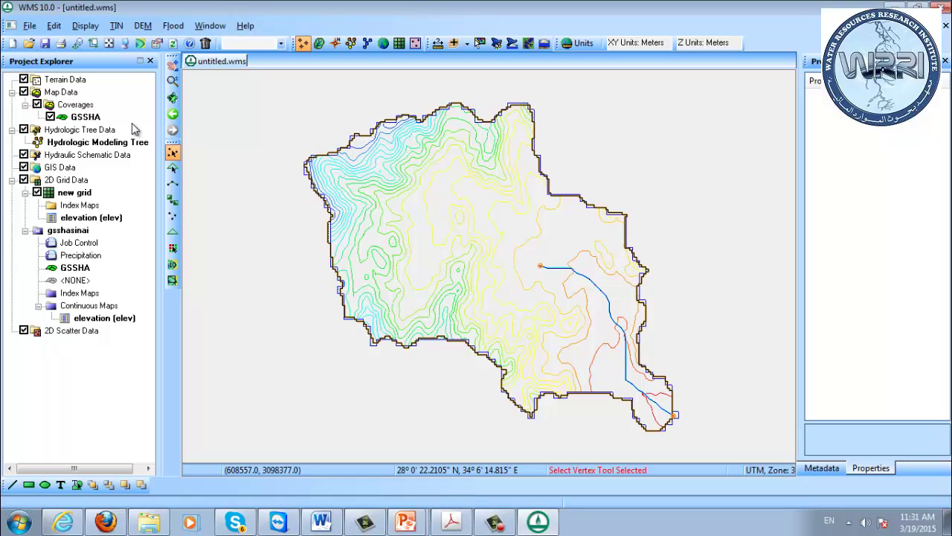
Turn on the display of cells for the 2D grid data in the display options.
{"action": "left_click", "coordinate": [124, 42]}
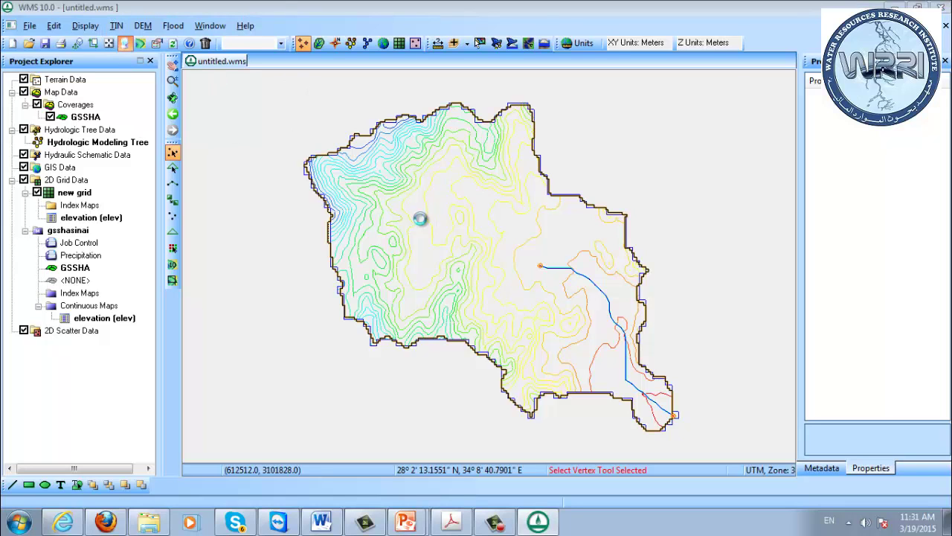
{"action": "left_click", "coordinate": [227, 177]}
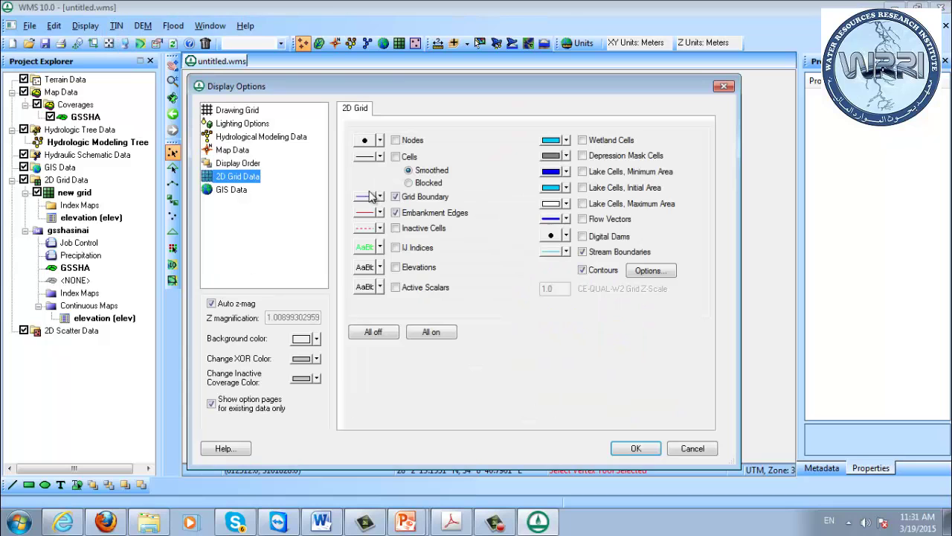
{"action": "left_click", "coordinate": [408, 156]}
{"action": "left_click", "coordinate": [641, 448]}
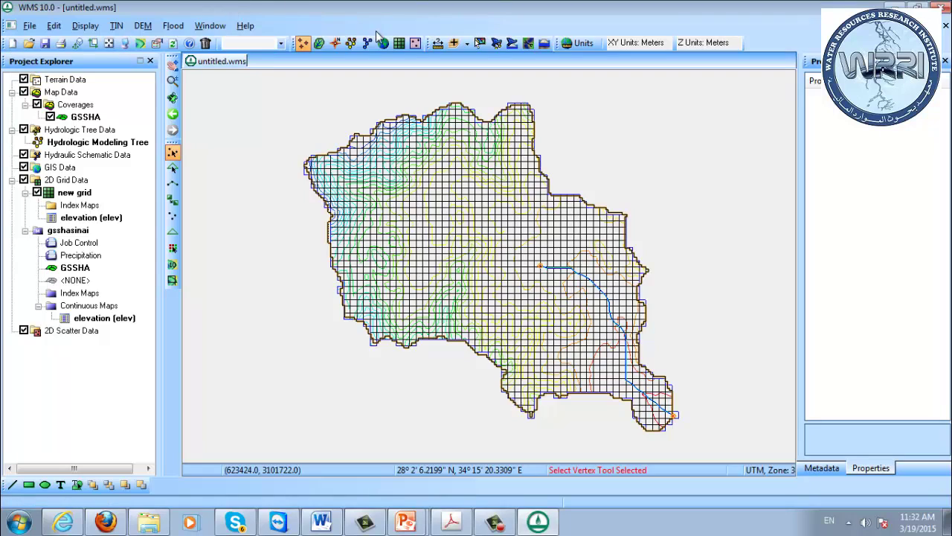
Switch to the 2D grid module and enable soil erosion in the GSSHA job control parameters.
{"action": "left_click", "coordinate": [399, 43]}
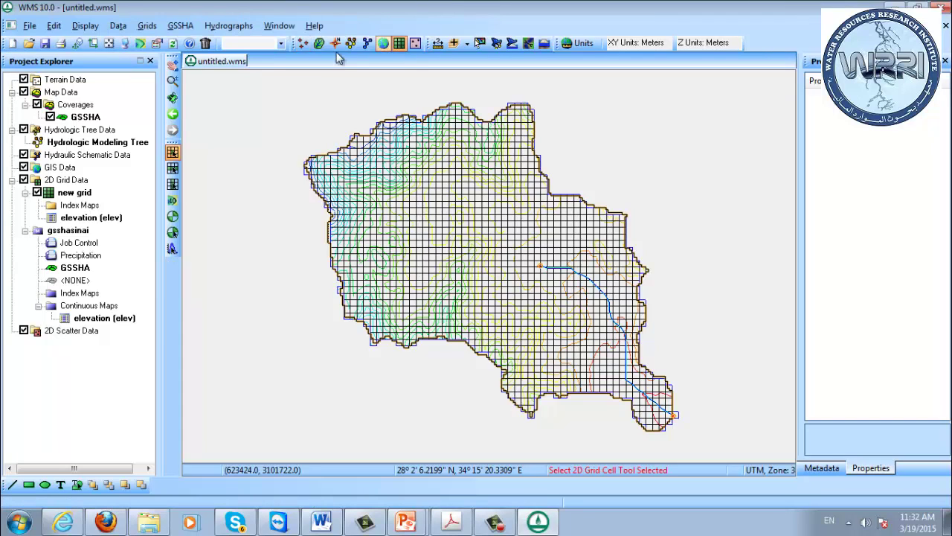
{"action": "left_click", "coordinate": [181, 29]}
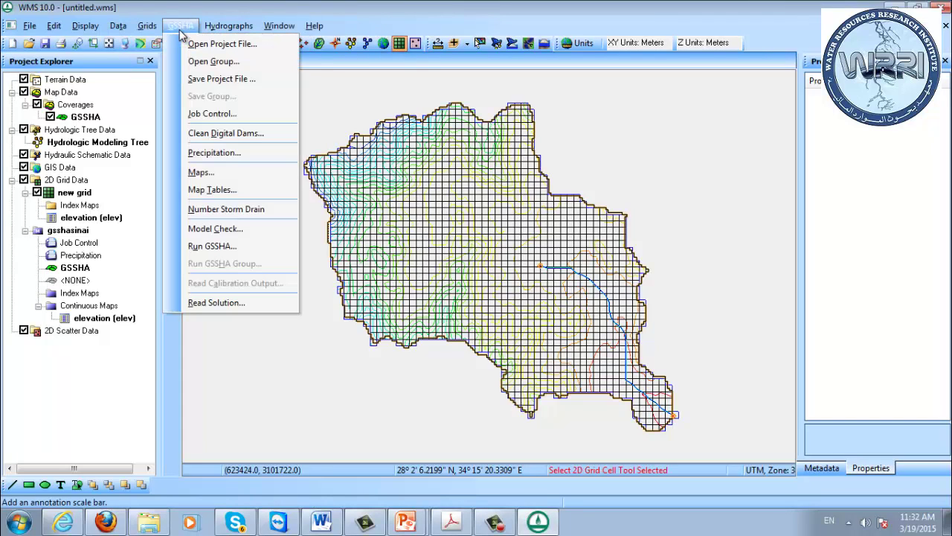
{"action": "left_click", "coordinate": [211, 113]}
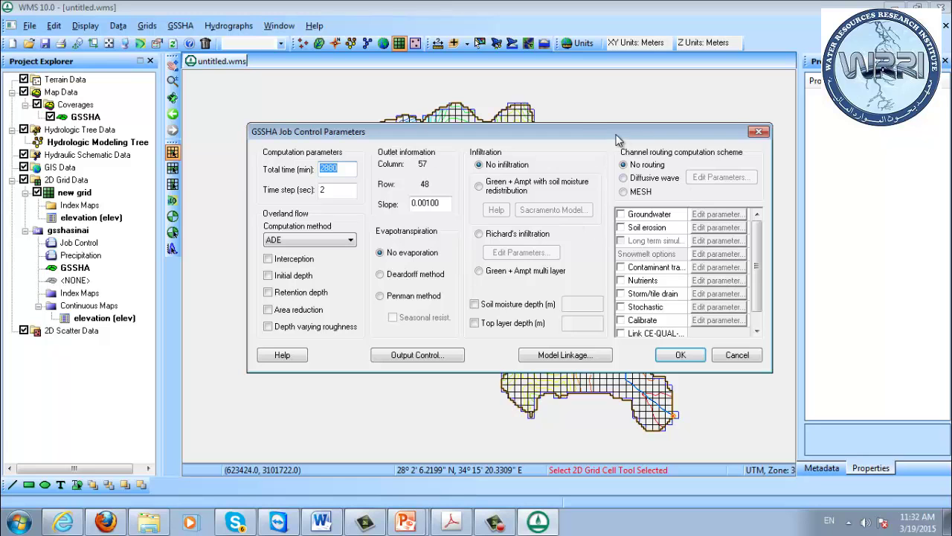
{"action": "left_click_drag", "start_coordinate": [616, 132], "coordinate": [497, 77]}
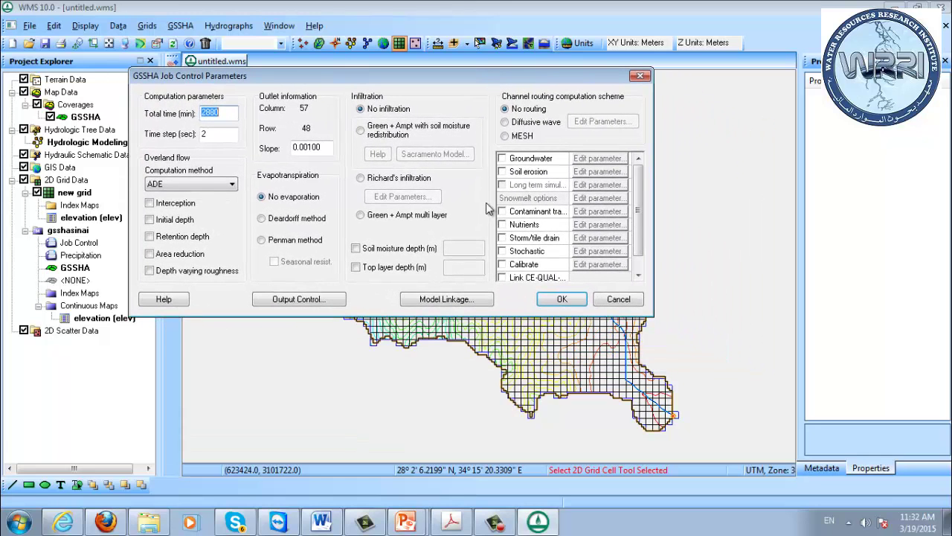
{"action": "left_click", "coordinate": [517, 173]}
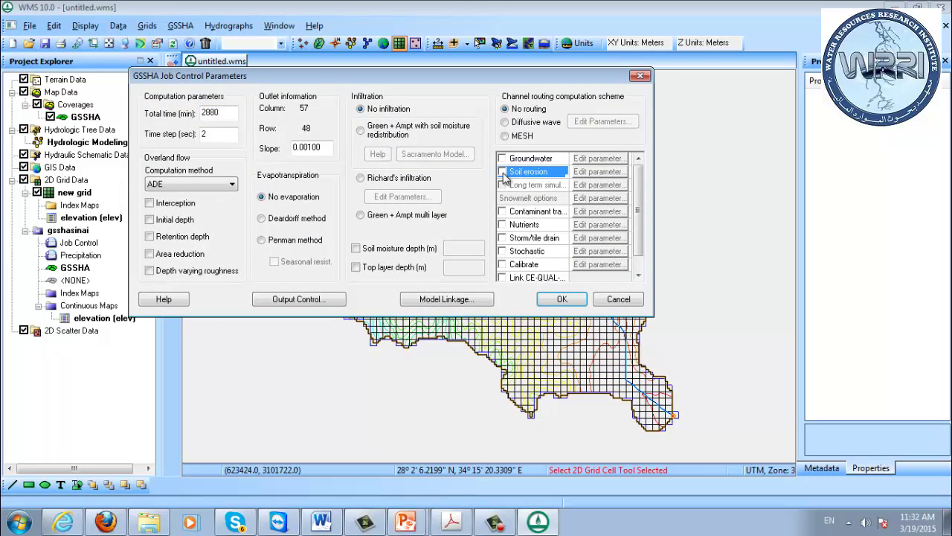
{"action": "left_click", "coordinate": [503, 172]}
Open the soil erosion parameters and view the available transport capacity methods, keeping Kilinc-Richardson.
{"action": "left_click", "coordinate": [597, 172]}
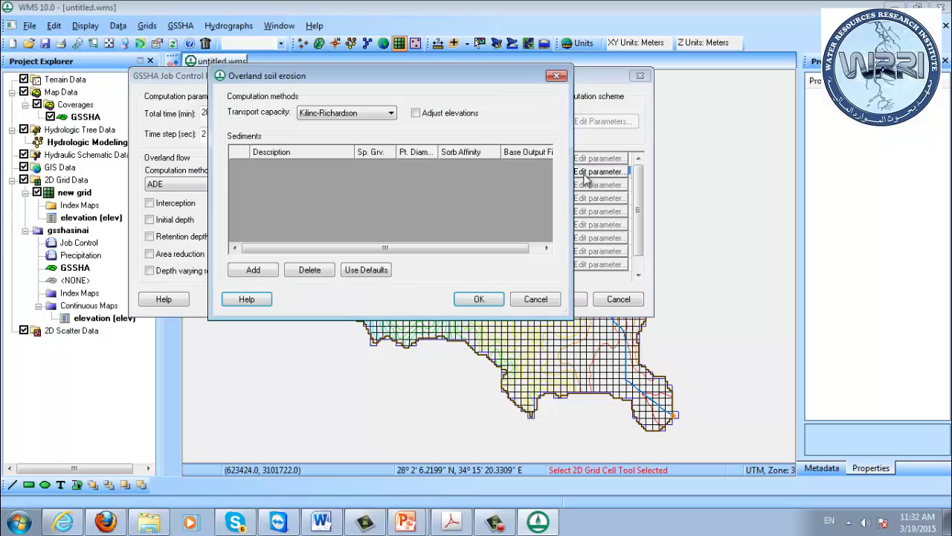
{"action": "left_click_drag", "start_coordinate": [323, 74], "coordinate": [429, 58]}
{"action": "left_click", "coordinate": [447, 101]}
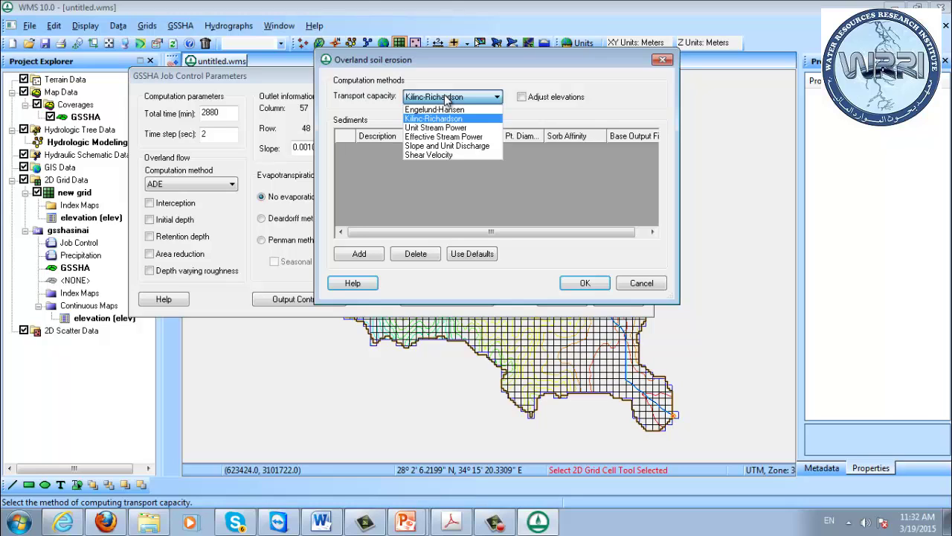
{"action": "left_click", "coordinate": [445, 96]}
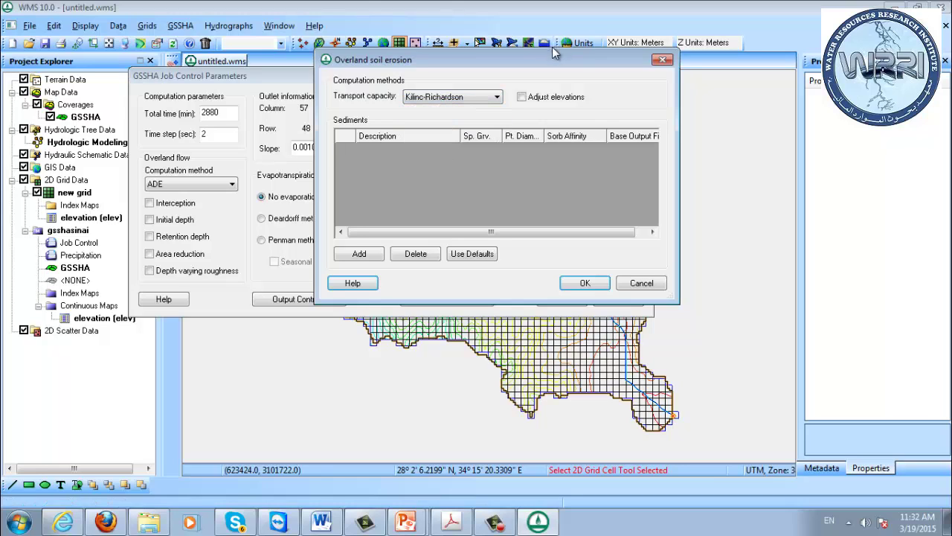
Open the online help for the overland soil erosion dialog and look through the page to its related topics.
{"action": "left_click", "coordinate": [362, 288]}
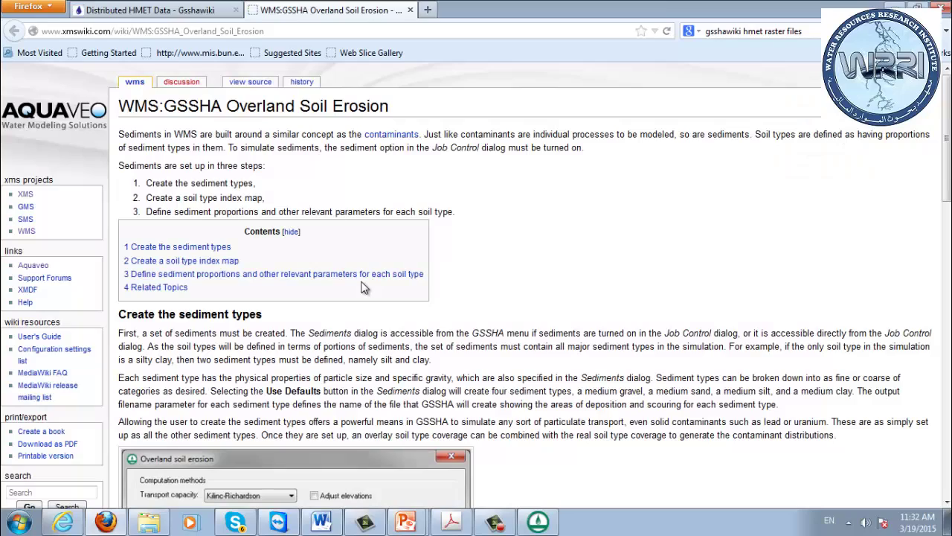
{"action": "scroll", "coordinate": [671, 218], "scroll_direction": "down", "scroll_amount": 15}
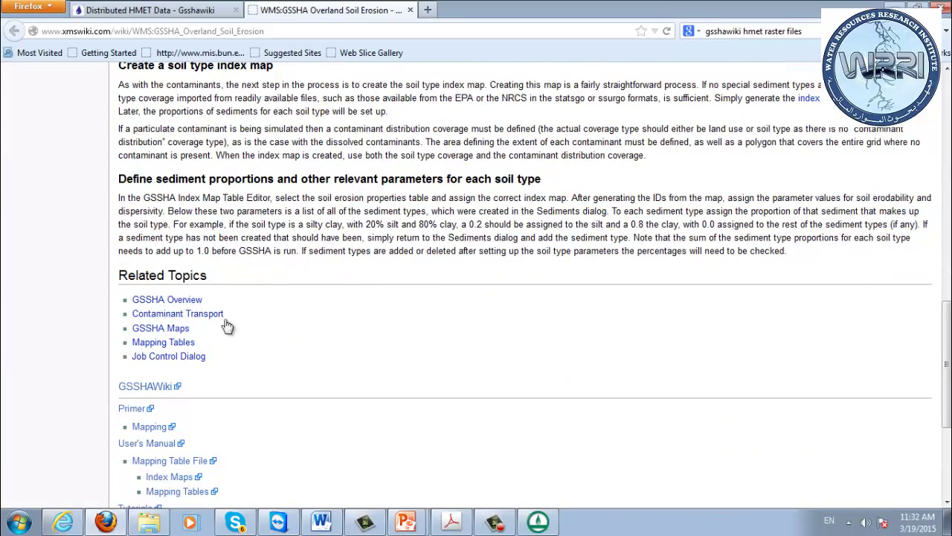
{"action": "scroll", "coordinate": [417, 321], "scroll_direction": "down", "scroll_amount": 5}
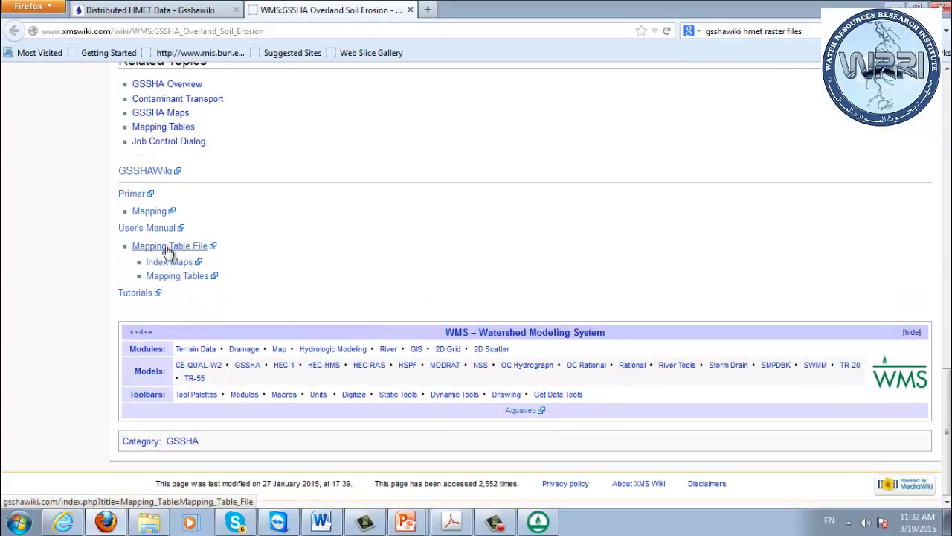
Open gsshawiki.com in a new browser tab and look through the main page's manual and tutorial sections.
{"action": "left_click", "coordinate": [428, 10]}
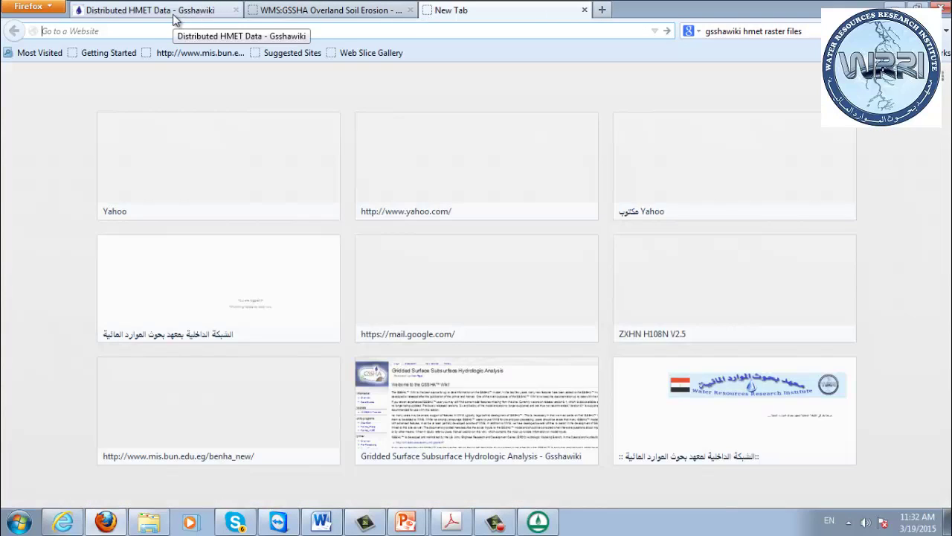
{"action": "type", "text": "gsshawiki.com/"}
{"action": "key", "text": "Return"}
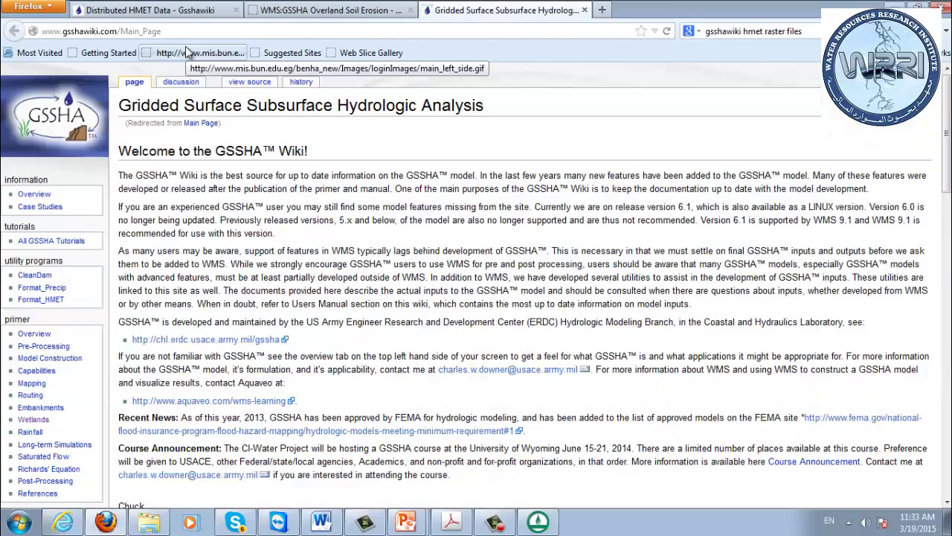
{"action": "scroll", "coordinate": [276, 242], "scroll_direction": "down", "scroll_amount": 10}
{"action": "scroll", "coordinate": [149, 290], "scroll_direction": "down", "scroll_amount": 5}
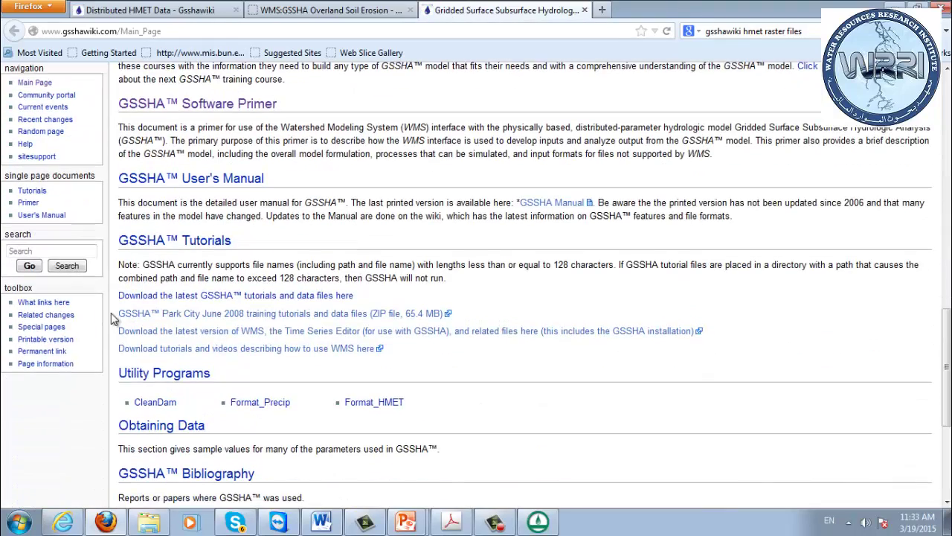
Check the transport capacity method's name in WMS, and search the GSSHA wiki for "kilinc richardson" across everything.
{"action": "key", "text": "alt+Tab"}
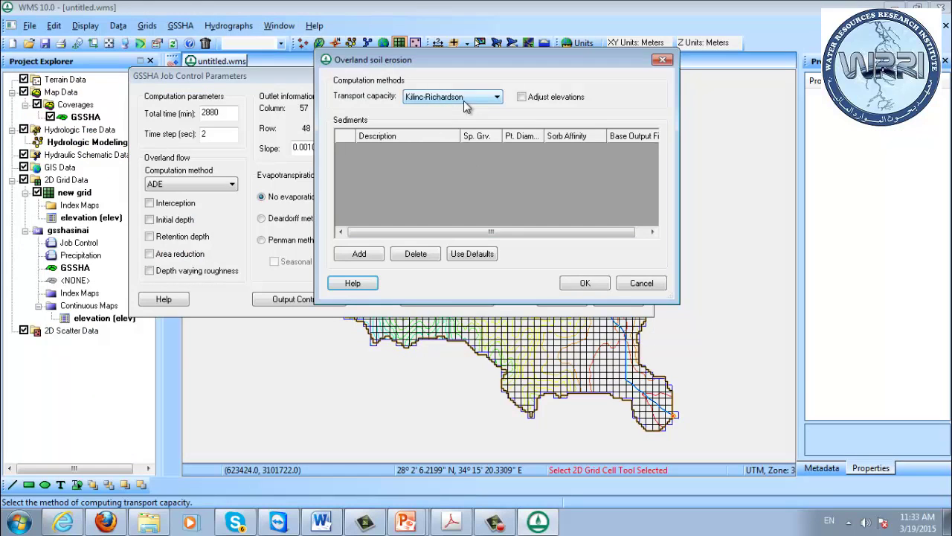
{"action": "key", "text": "alt+Tab"}
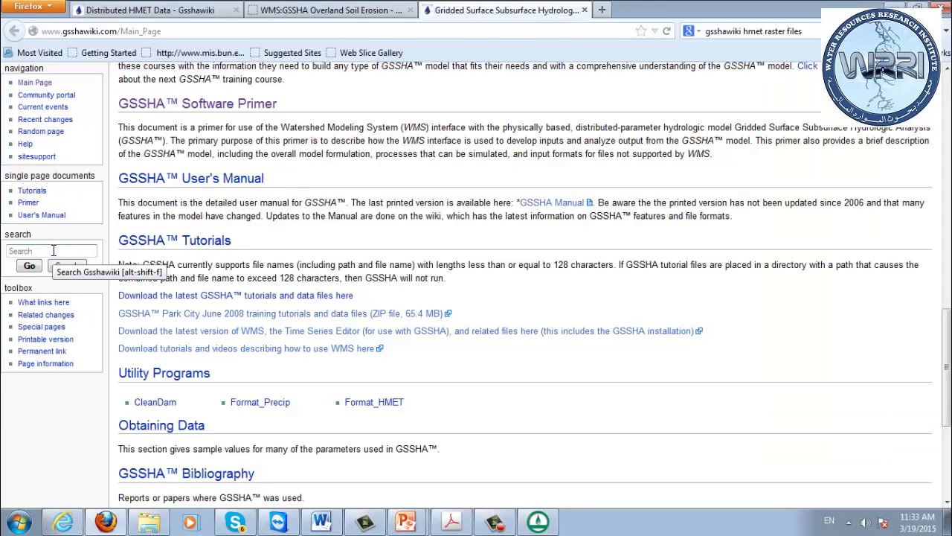
{"action": "type", "text": "kilinc richardson"}
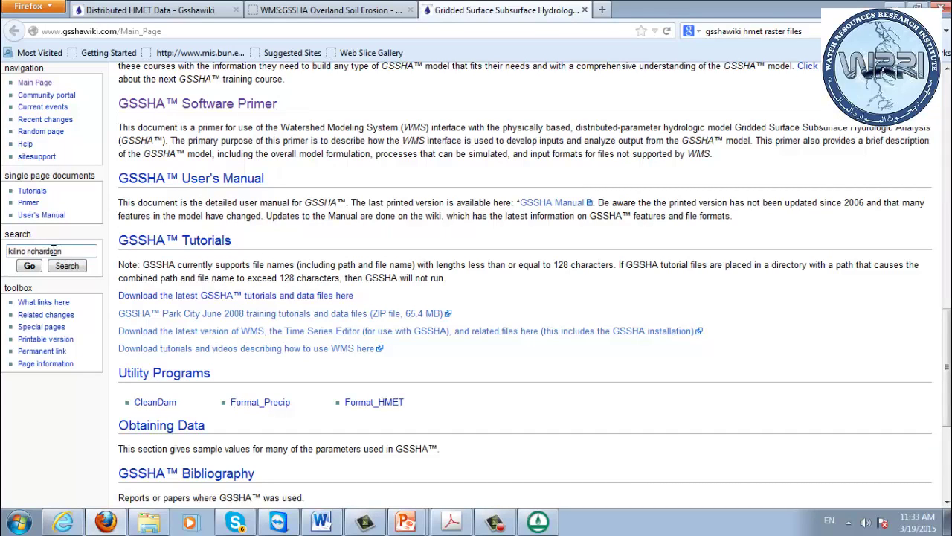
{"action": "key", "text": "Return"}
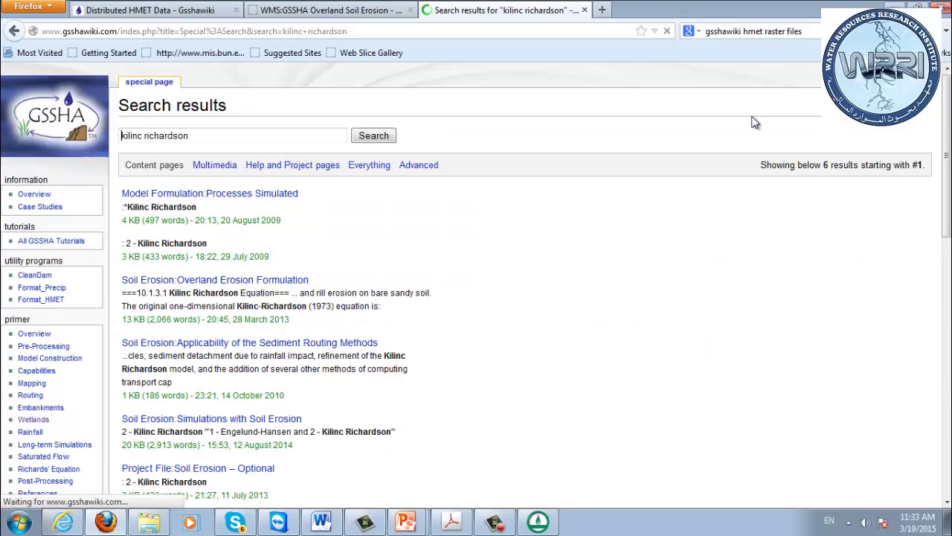
{"action": "left_click", "coordinate": [363, 167]}
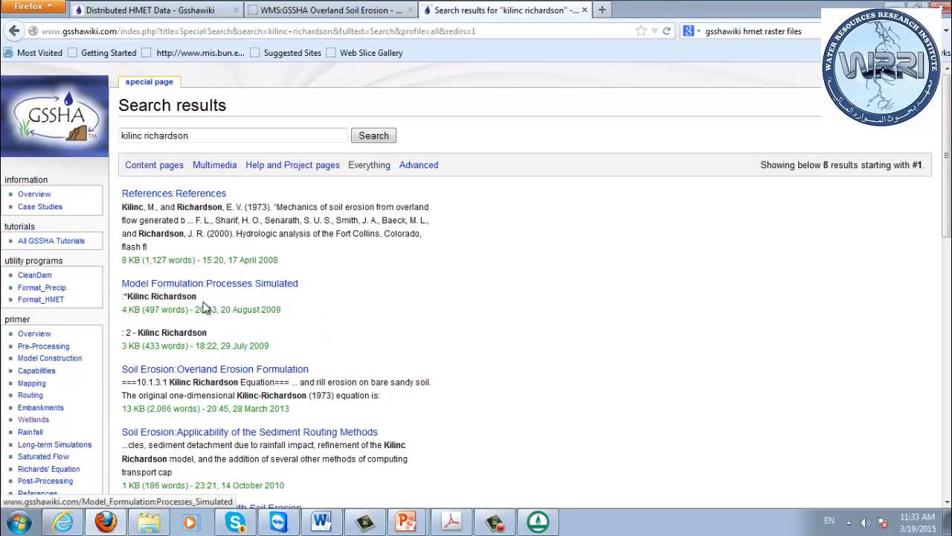
Open the Soil Erosion:Overland Erosion Formulation article from the wiki search results.
{"action": "scroll", "coordinate": [273, 305], "scroll_direction": "down", "scroll_amount": 3}
{"action": "scroll", "coordinate": [273, 305], "scroll_direction": "down", "scroll_amount": 1}
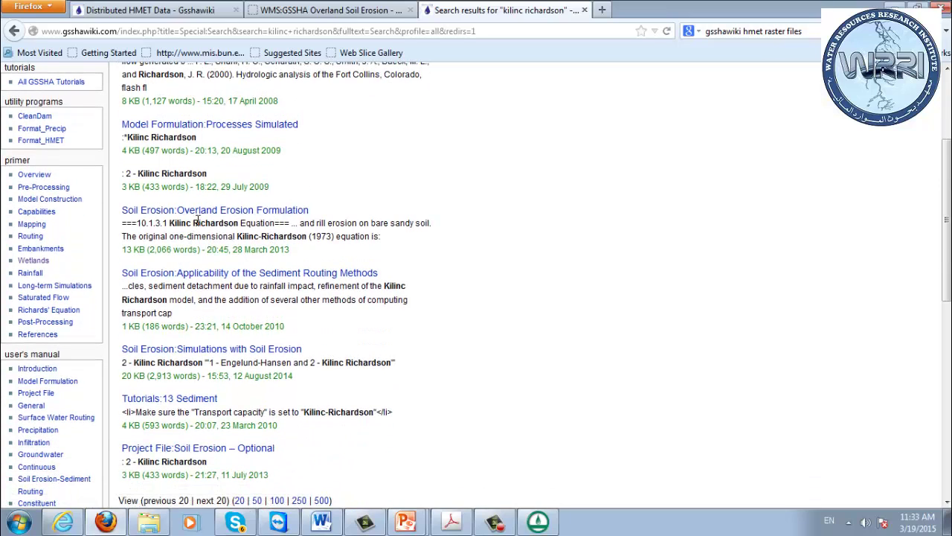
{"action": "left_click", "coordinate": [200, 214]}
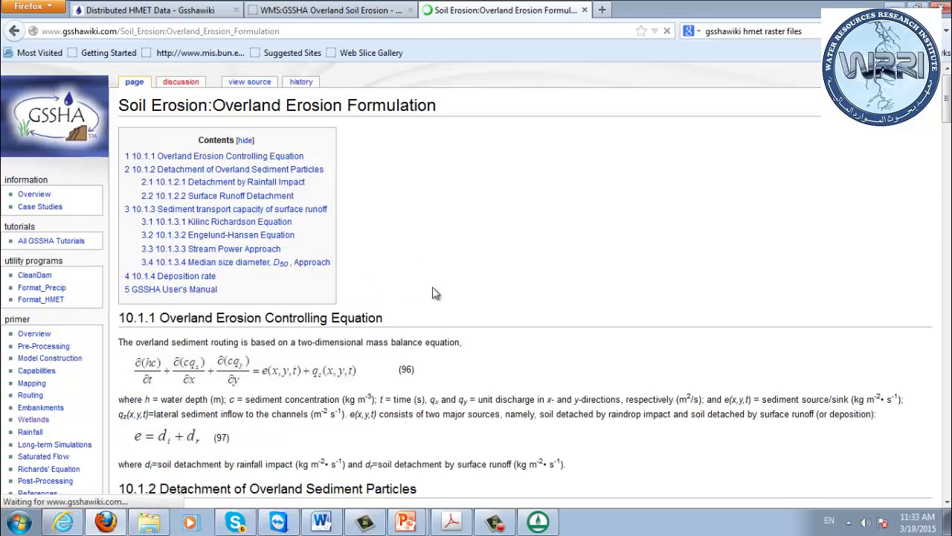
Find "kilinc" in the Overland Erosion Formulation article and read the Kilinc Richardson Equation section.
{"action": "scroll", "coordinate": [545, 233], "scroll_direction": "down", "scroll_amount": 4}
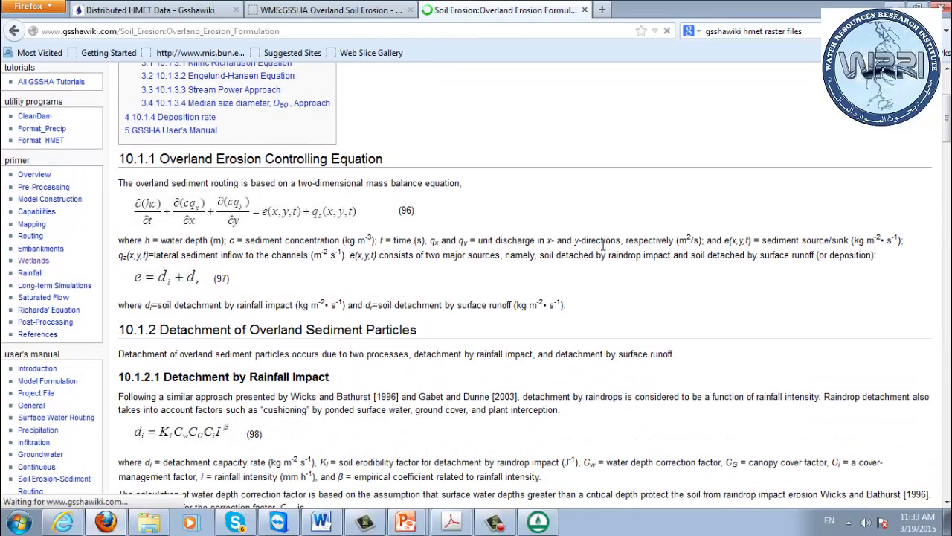
{"action": "key", "text": "ctrl+f"}
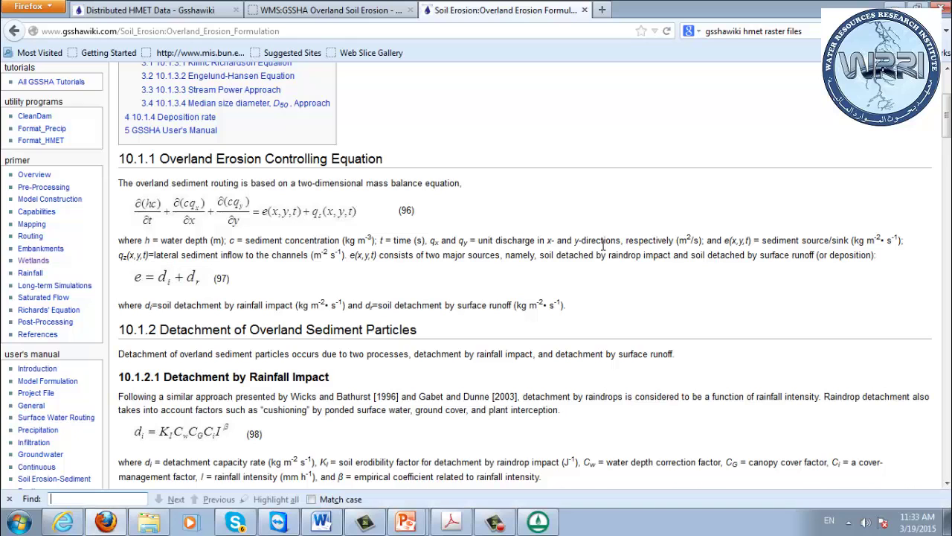
{"action": "type", "text": "kilinc"}
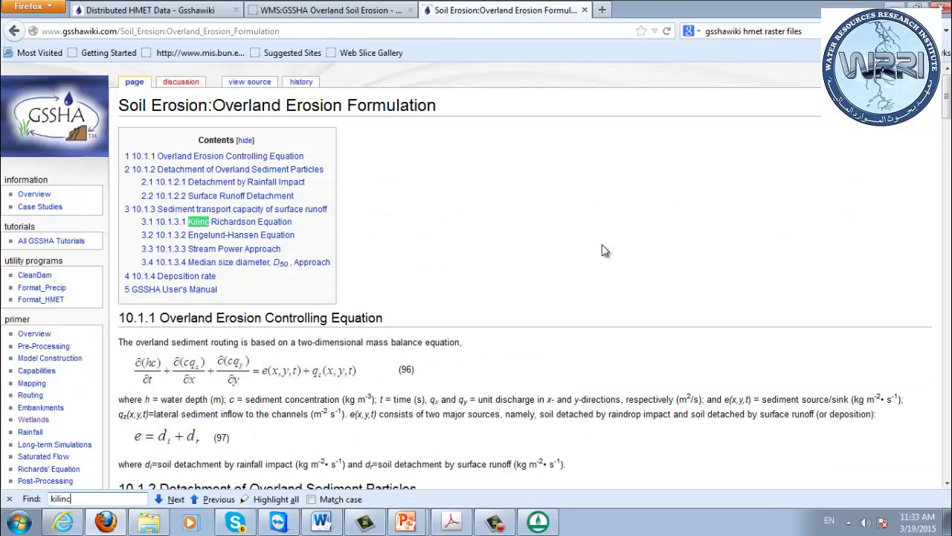
{"action": "key", "text": "Return"}
{"action": "key", "text": "Escape"}
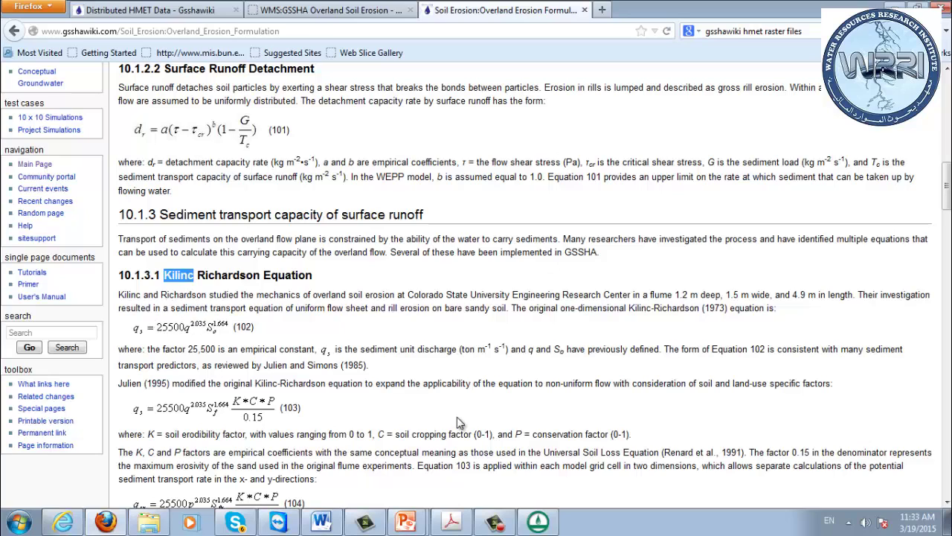
{"action": "scroll", "coordinate": [457, 418], "scroll_direction": "down", "scroll_amount": 5}
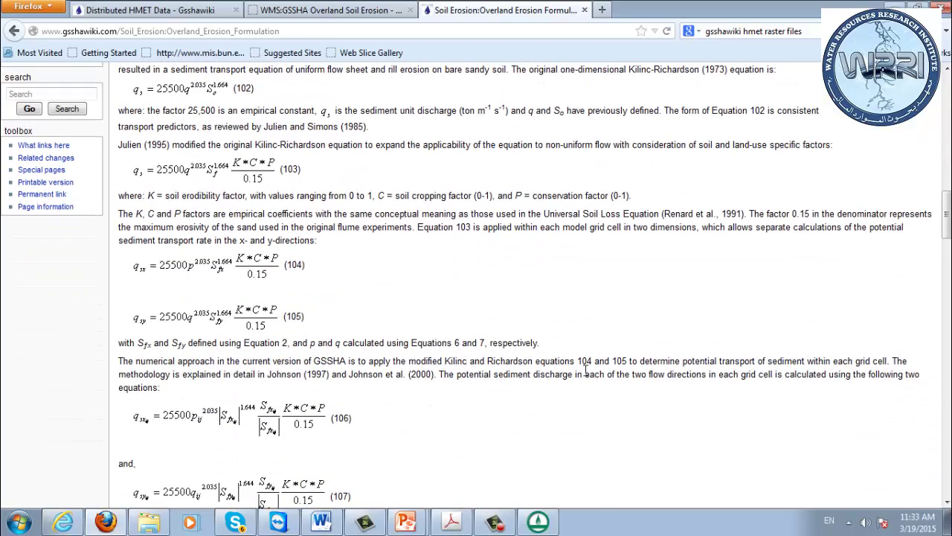
Switch back to WMS, set the transport capacity method to Slope and Unit Discharge, and fill the sediments table with the defaults.
{"action": "key", "text": "alt+Tab"}
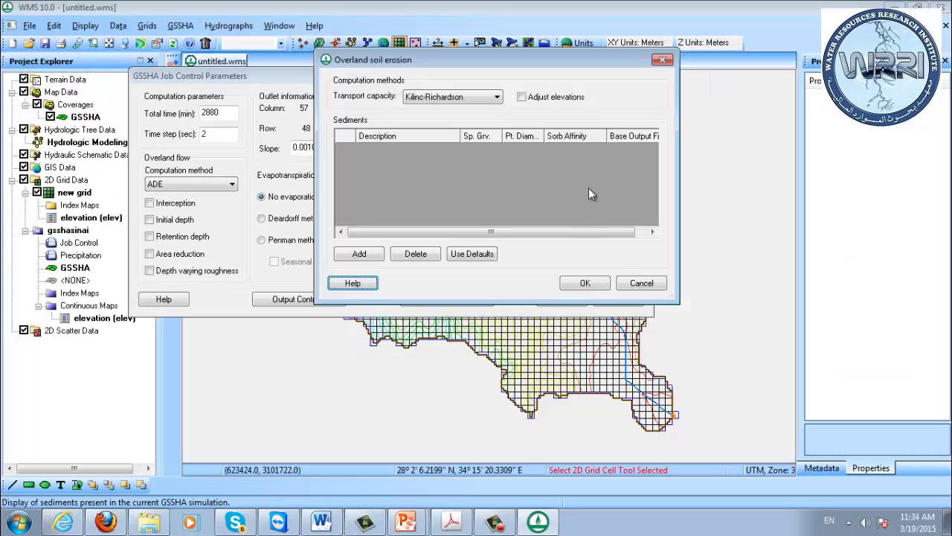
{"action": "left_click", "coordinate": [482, 99]}
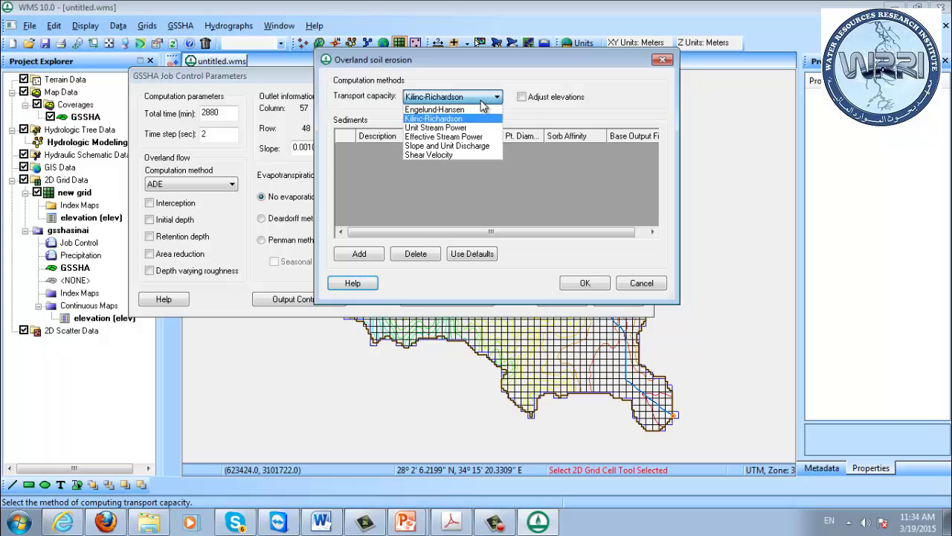
{"action": "left_click", "coordinate": [471, 147]}
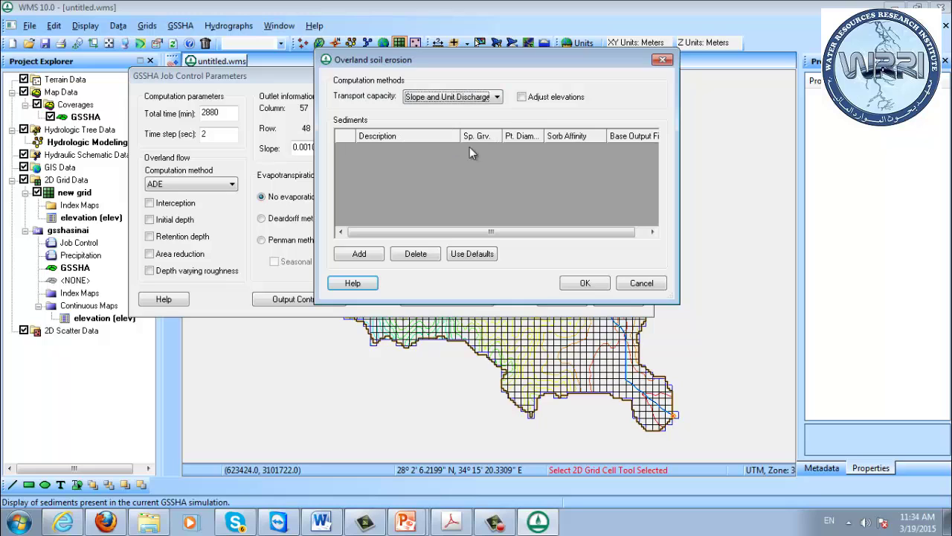
{"action": "left_click", "coordinate": [448, 98]}
{"action": "left_click", "coordinate": [448, 99]}
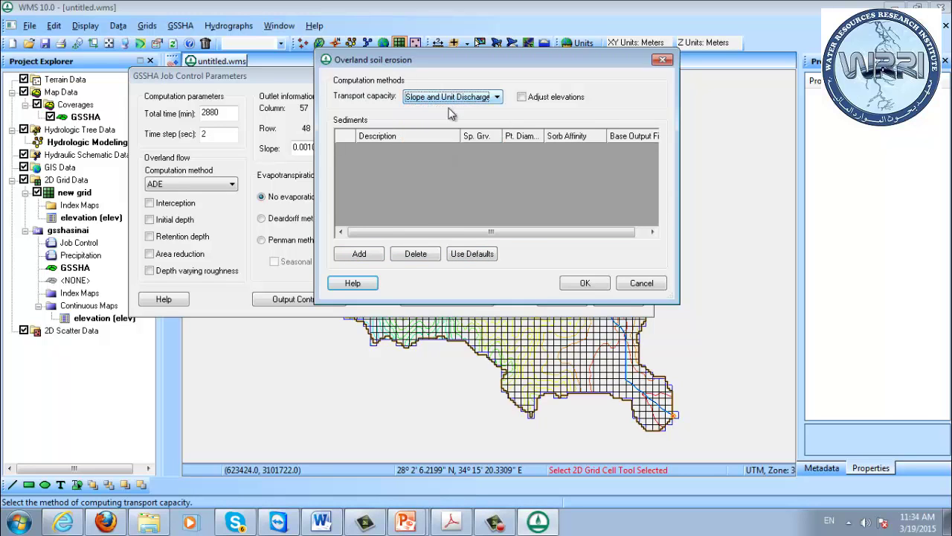
{"action": "left_click", "coordinate": [471, 254]}
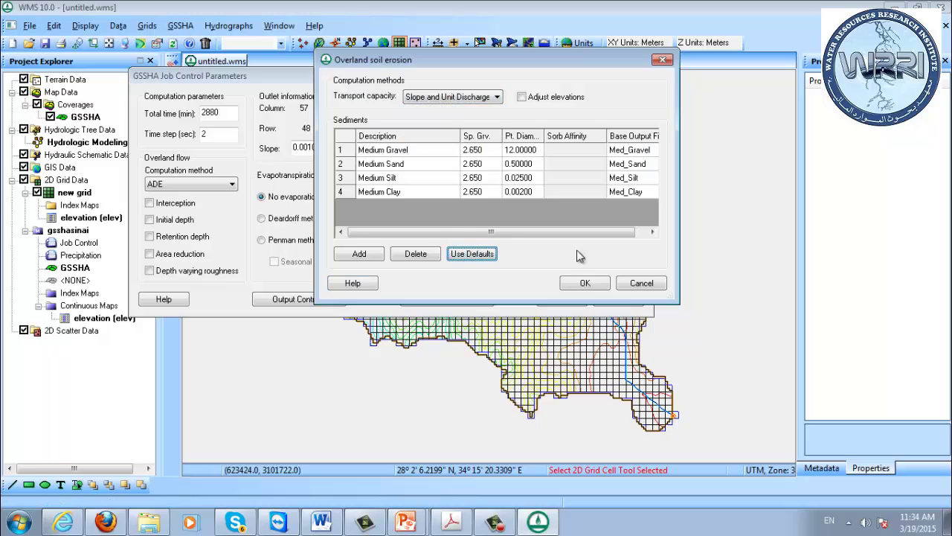
Examine the descriptions, particle diameters and specific gravities of the default sediments in the table.
{"action": "left_click", "coordinate": [402, 151]}
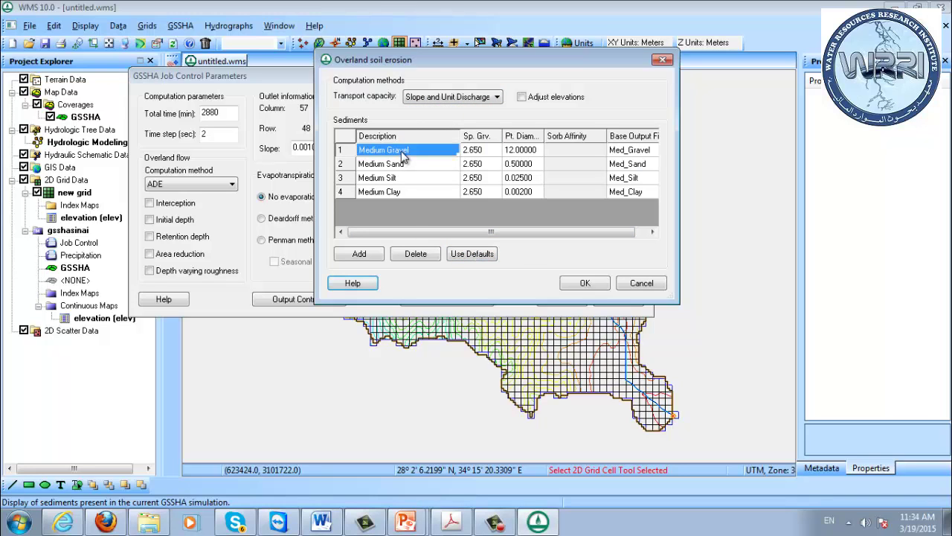
{"action": "left_click", "coordinate": [408, 165]}
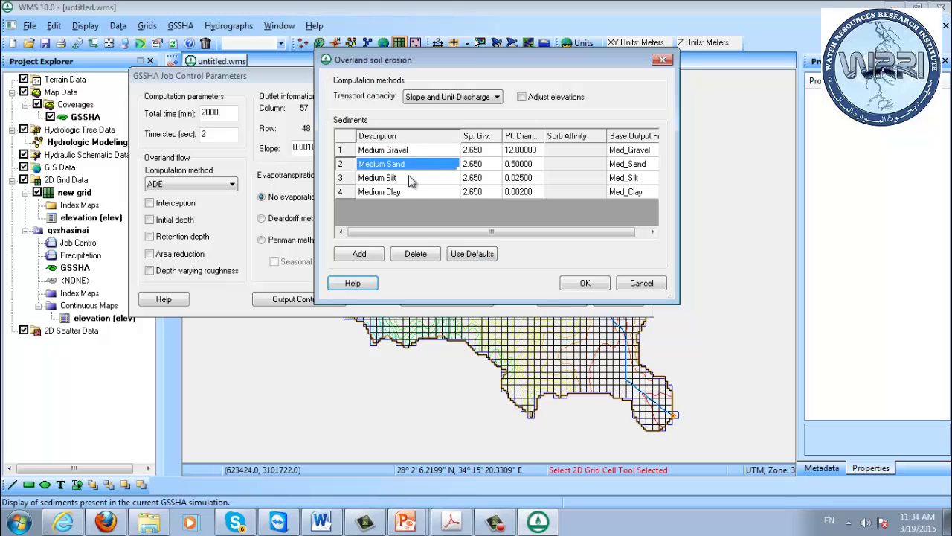
{"action": "left_click", "coordinate": [410, 179]}
{"action": "left_click", "coordinate": [413, 192]}
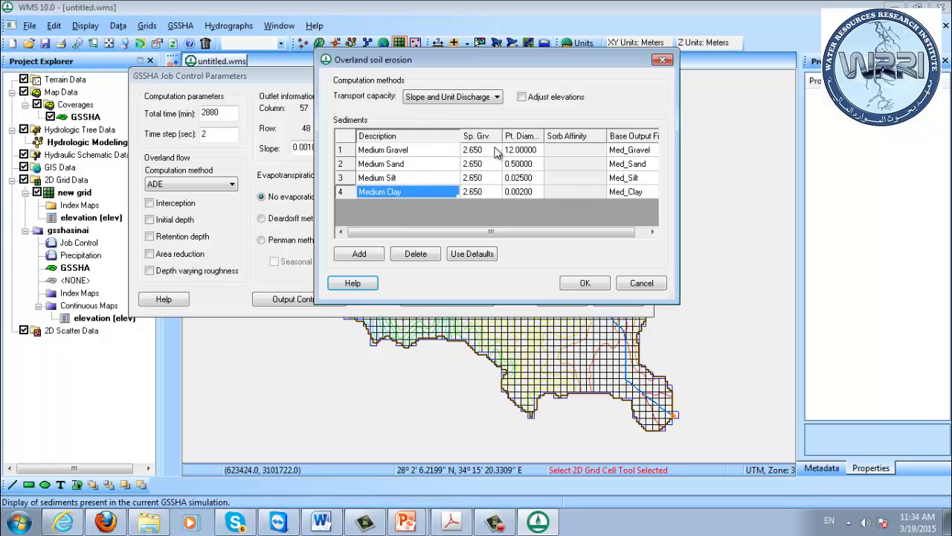
{"action": "left_click", "coordinate": [523, 151]}
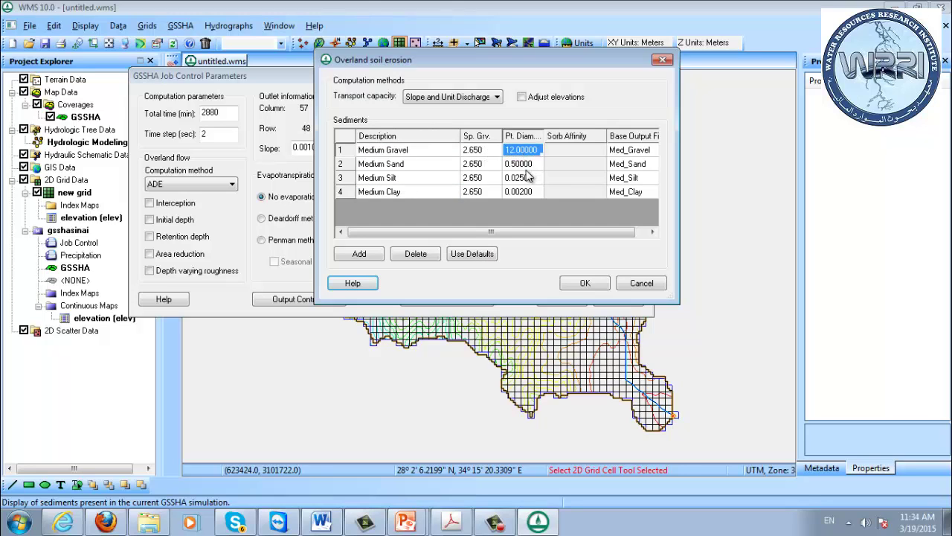
{"action": "left_click_drag", "start_coordinate": [525, 167], "coordinate": [527, 195]}
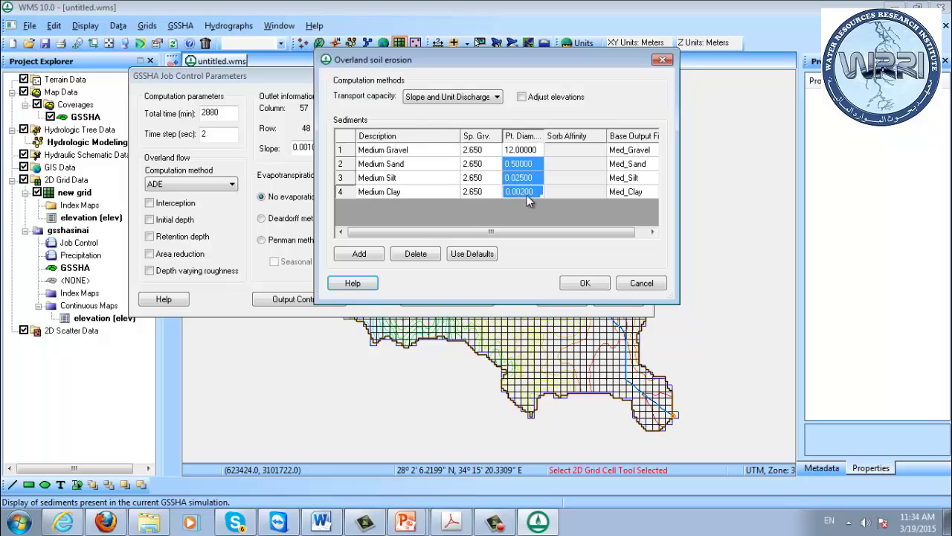
{"action": "left_click", "coordinate": [526, 150]}
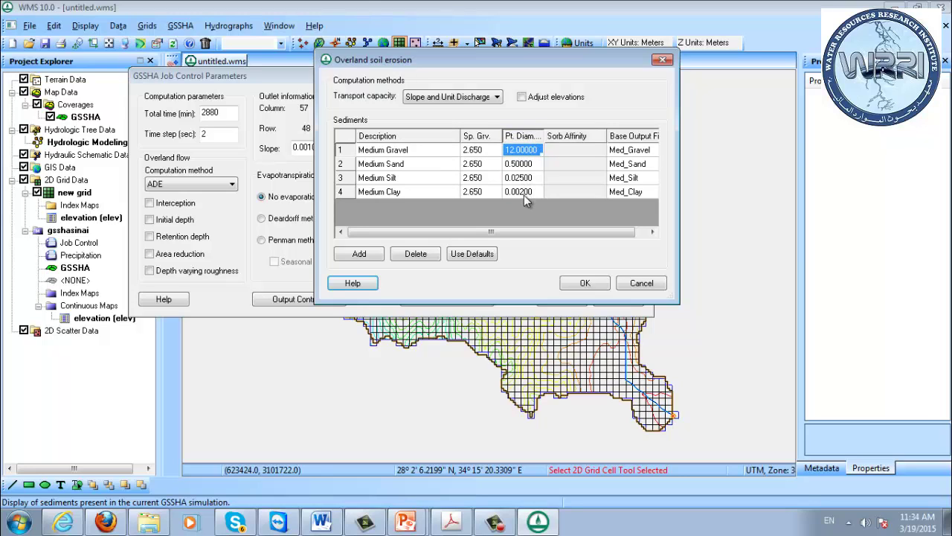
{"action": "left_click_drag", "start_coordinate": [476, 152], "coordinate": [484, 191]}
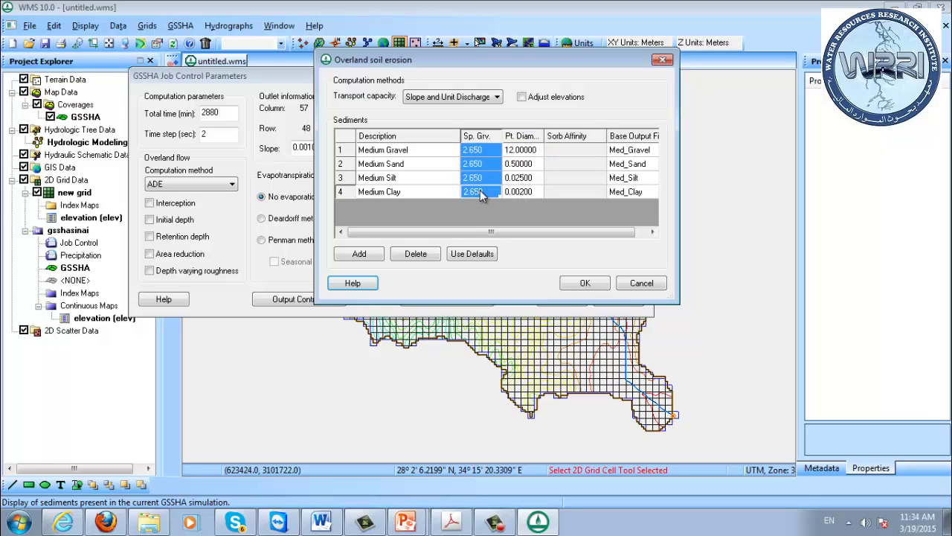
{"action": "left_click", "coordinate": [419, 153]}
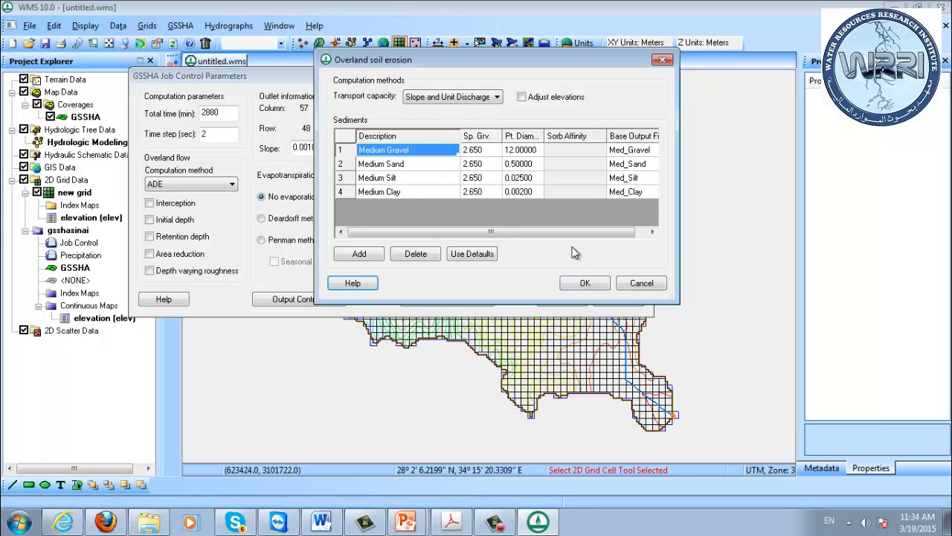
Accept the overland soil erosion settings and the GSSHA job control parameters.
{"action": "left_click_drag", "start_coordinate": [613, 232], "coordinate": [624, 234]}
{"action": "left_click", "coordinate": [588, 283]}
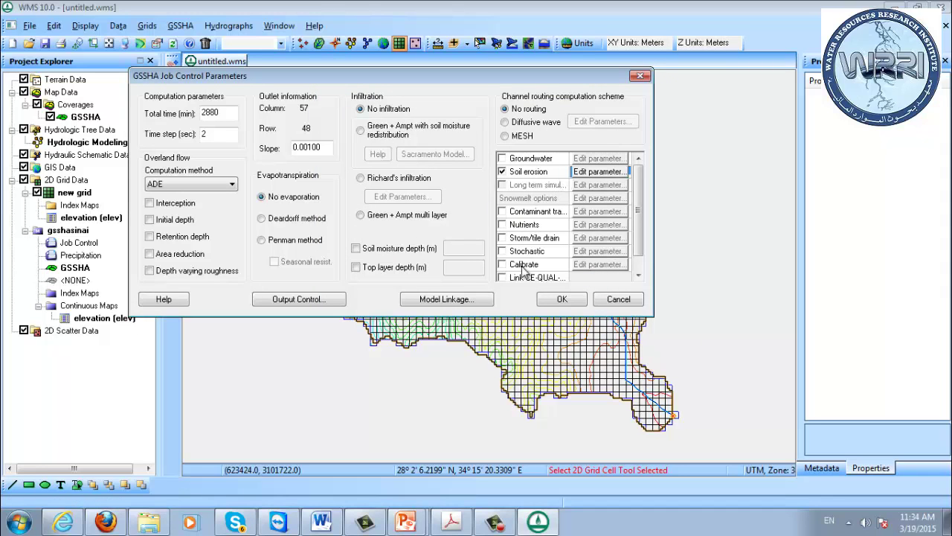
{"action": "left_click", "coordinate": [563, 299]}
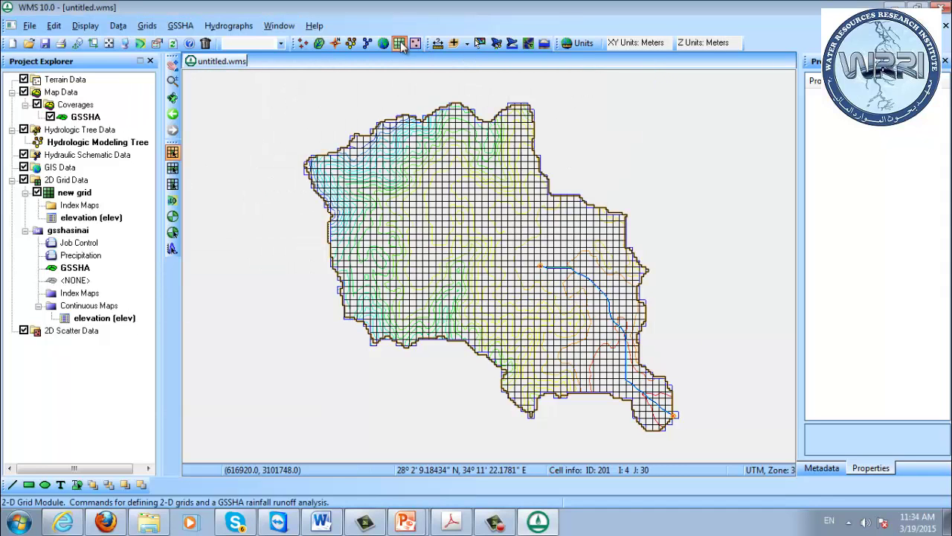
Check which index maps are available for soil erosion in the GSSHA map tables, and close the editor.
{"action": "left_click", "coordinate": [182, 28]}
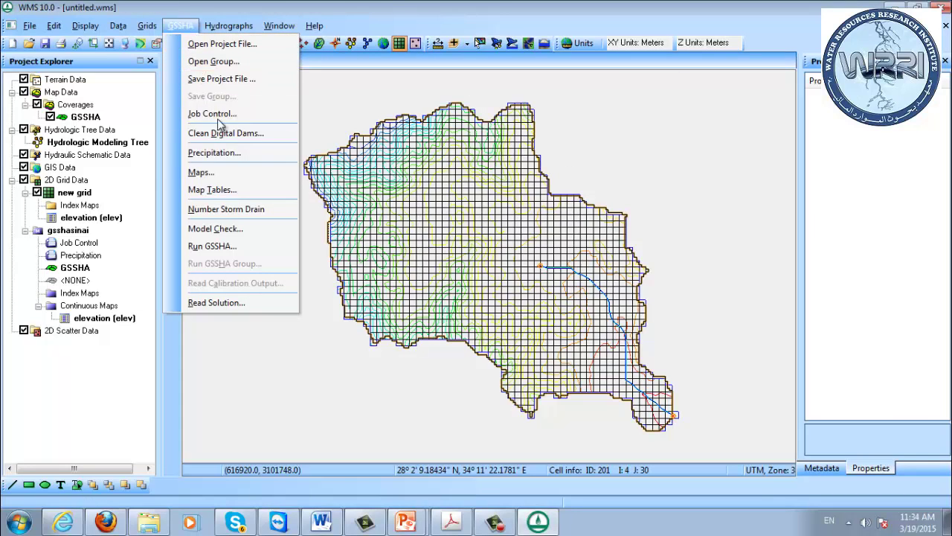
{"action": "left_click", "coordinate": [230, 190]}
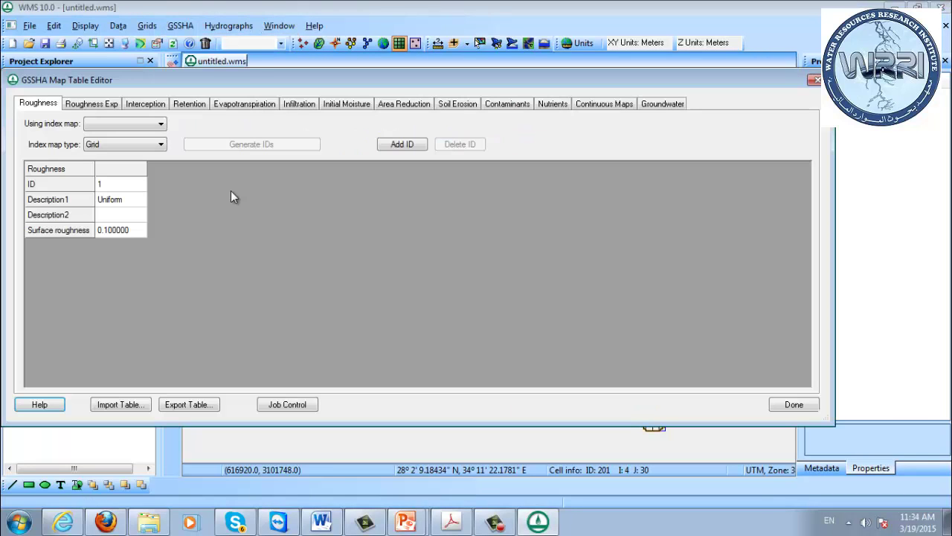
{"action": "left_click", "coordinate": [456, 106]}
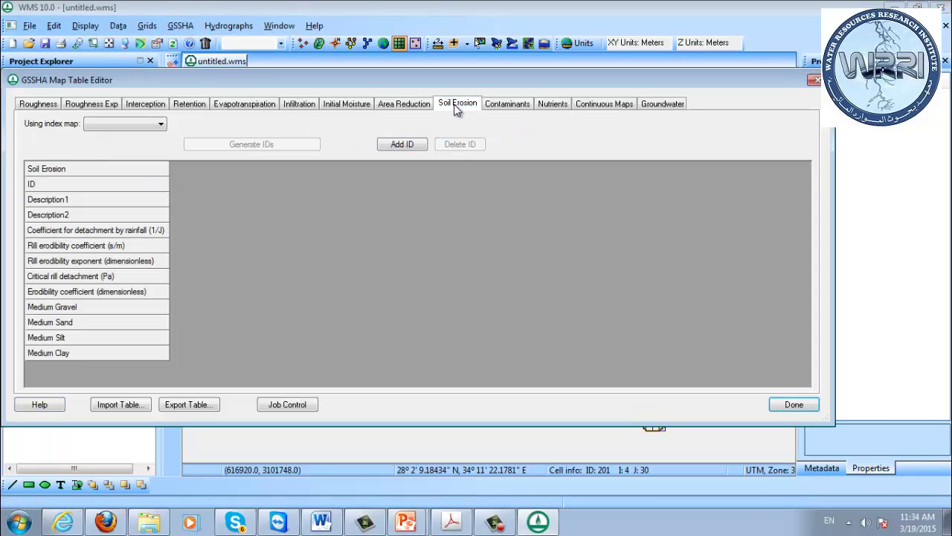
{"action": "left_click", "coordinate": [127, 124]}
{"action": "left_click", "coordinate": [127, 124]}
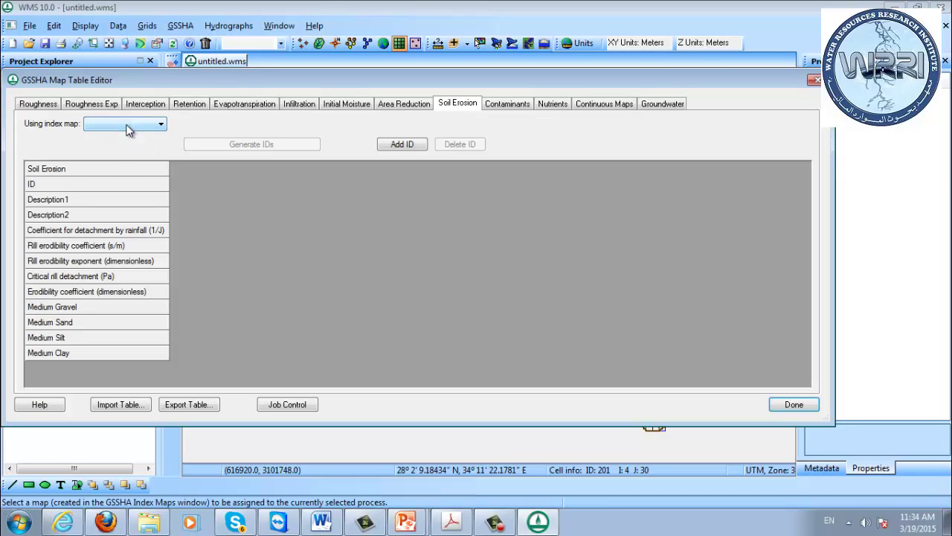
{"action": "left_click", "coordinate": [793, 404]}
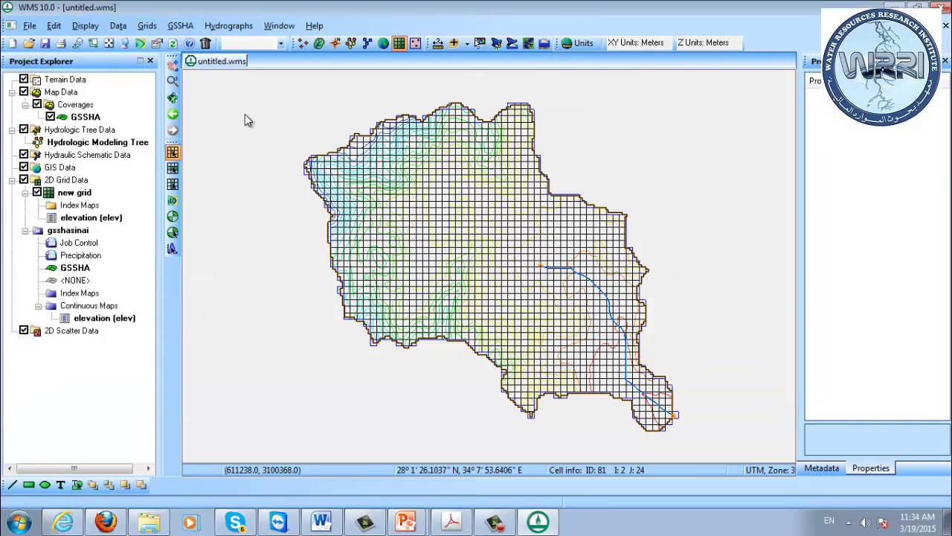
Create a GSSHA index map named uniform with the data calculator, using the expression 1.
{"action": "left_click", "coordinate": [180, 26]}
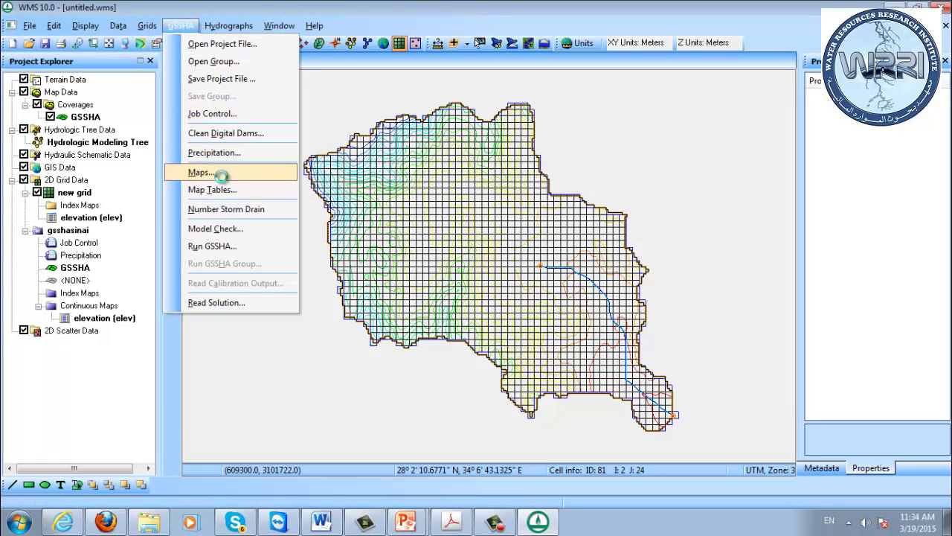
{"action": "left_click", "coordinate": [221, 174]}
{"action": "left_click", "coordinate": [587, 356]}
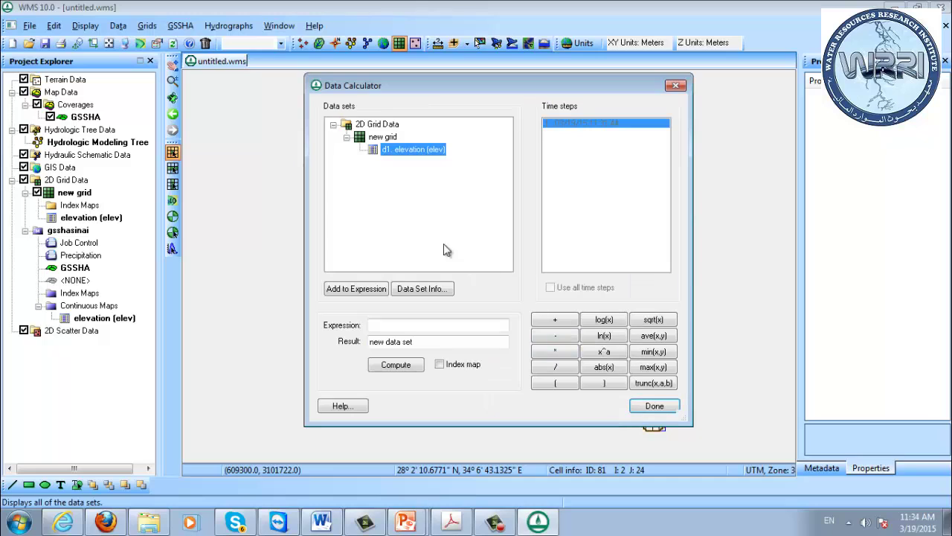
{"action": "left_click", "coordinate": [403, 325]}
{"action": "type", "text": "1"}
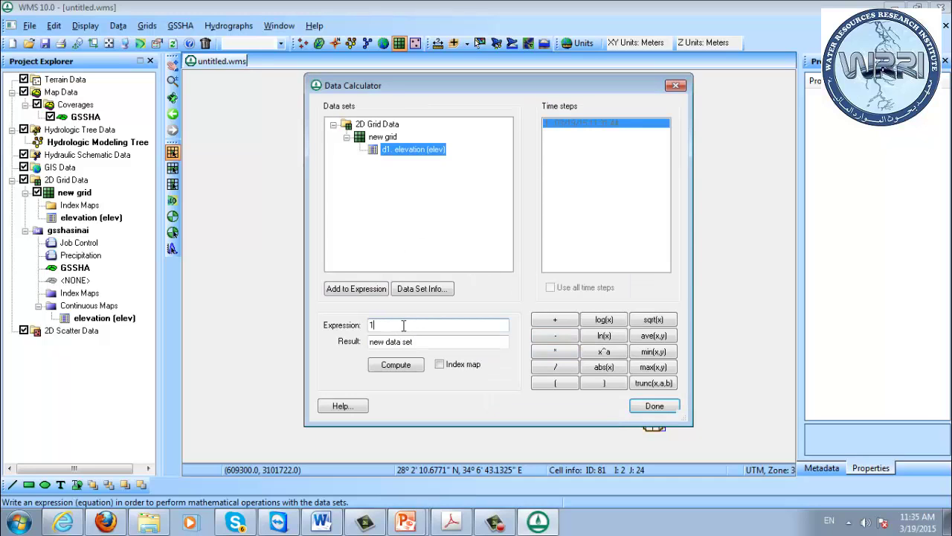
{"action": "key", "text": "Tab"}
{"action": "type", "text": "uniform"}
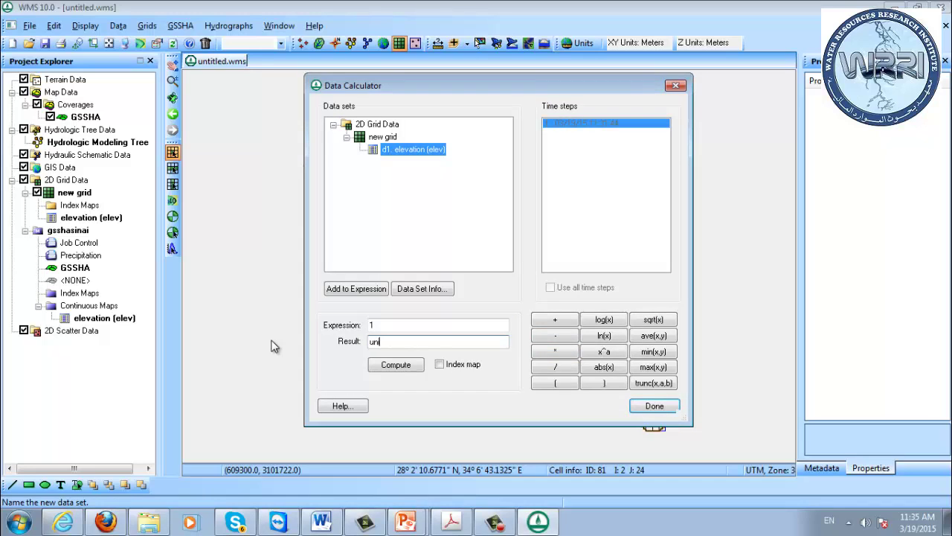
{"action": "left_click", "coordinate": [451, 365]}
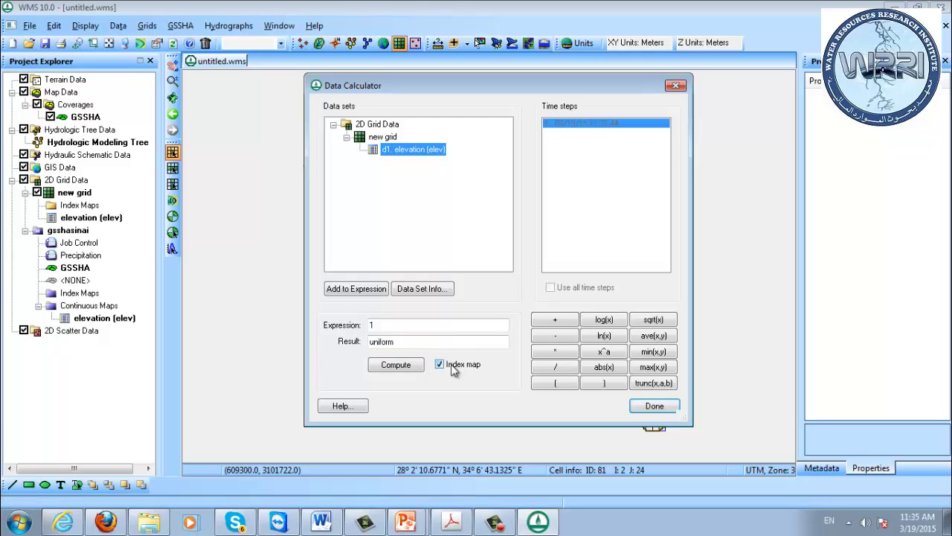
{"action": "left_click", "coordinate": [396, 364]}
{"action": "left_click", "coordinate": [641, 406]}
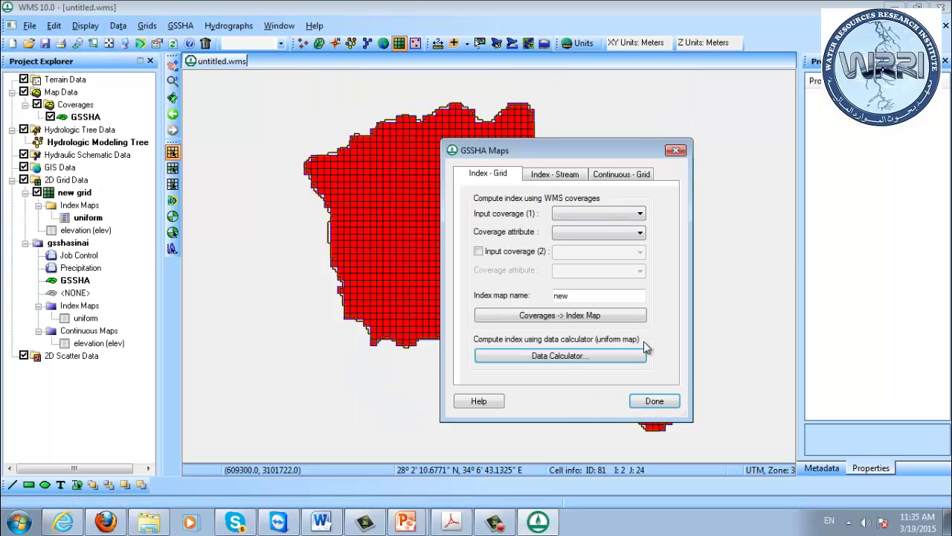
{"action": "left_click", "coordinate": [658, 400]}
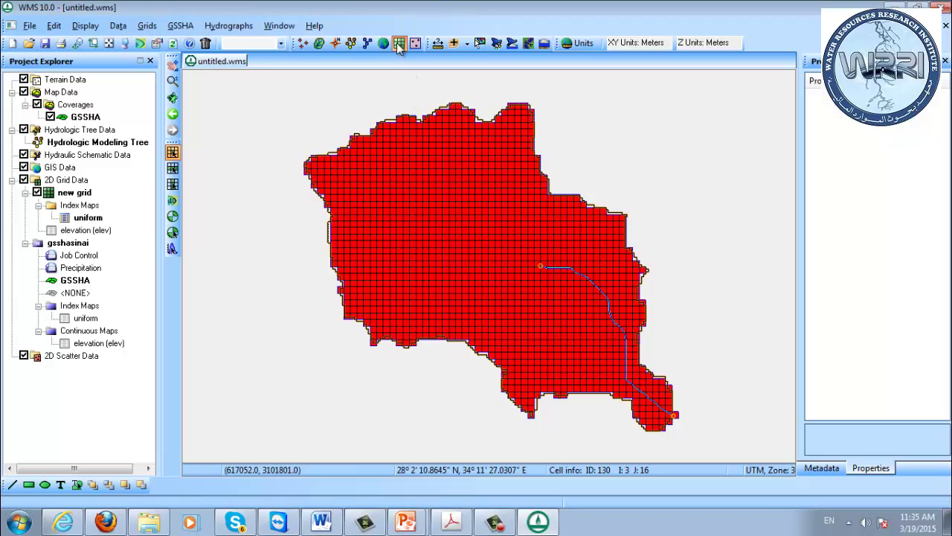
Assign the uniform index map to the Soil Erosion map table and generate its IDs.
{"action": "left_click", "coordinate": [180, 25]}
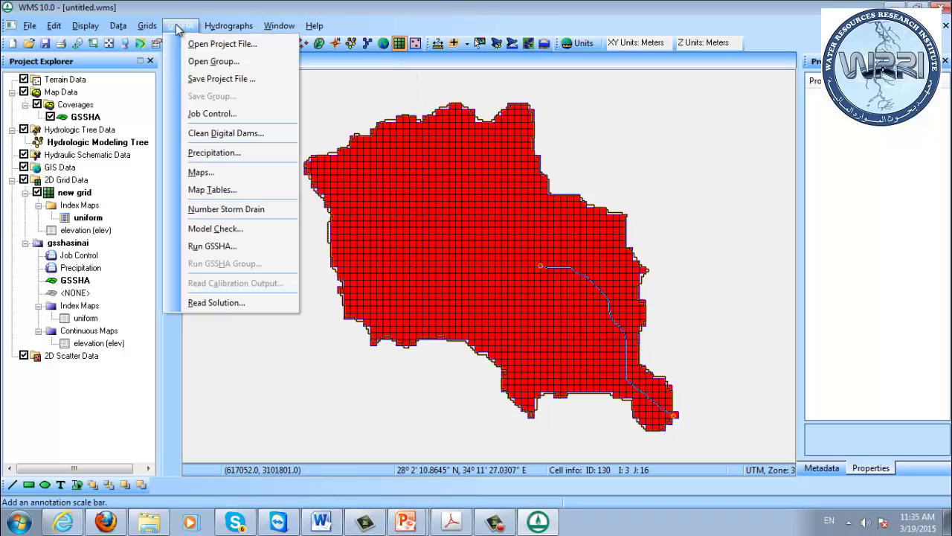
{"action": "left_click", "coordinate": [211, 189]}
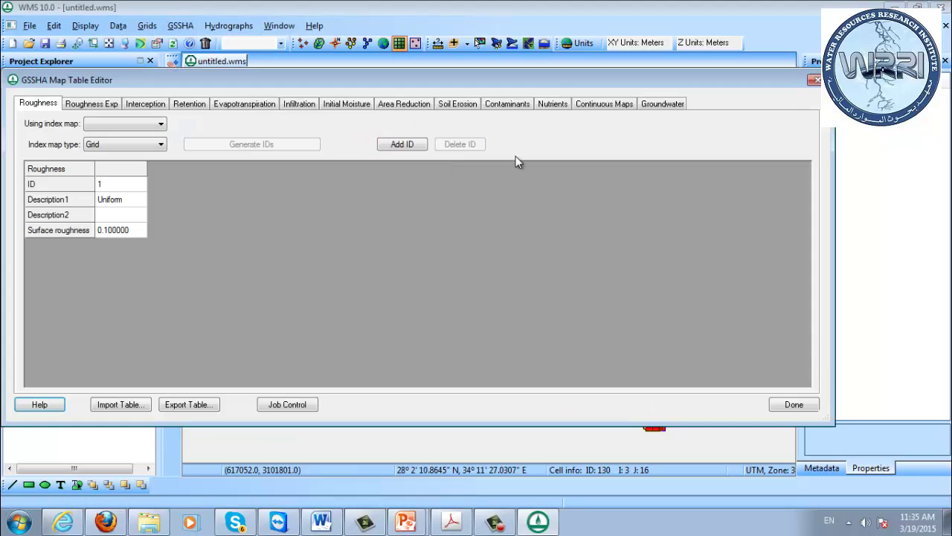
{"action": "left_click", "coordinate": [458, 105]}
{"action": "left_click", "coordinate": [134, 126]}
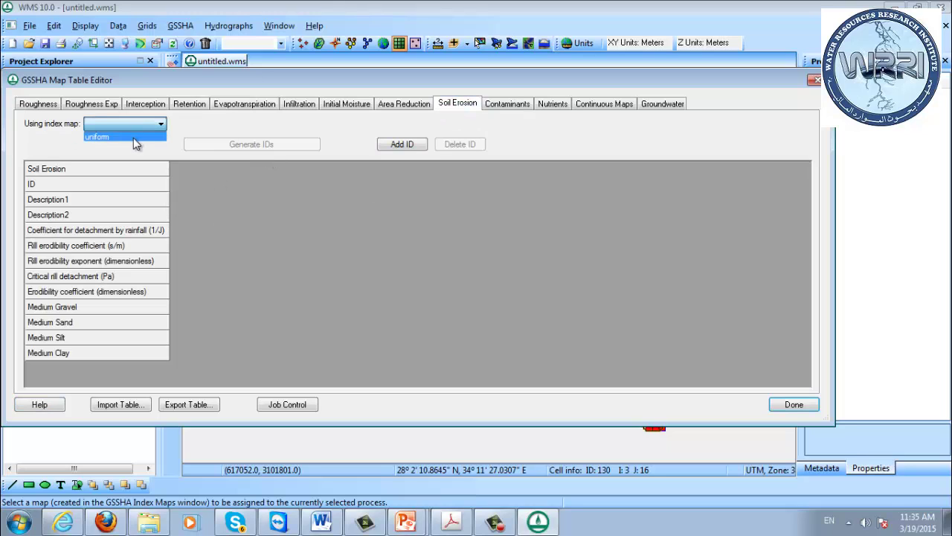
{"action": "left_click", "coordinate": [133, 138]}
{"action": "left_click", "coordinate": [251, 143]}
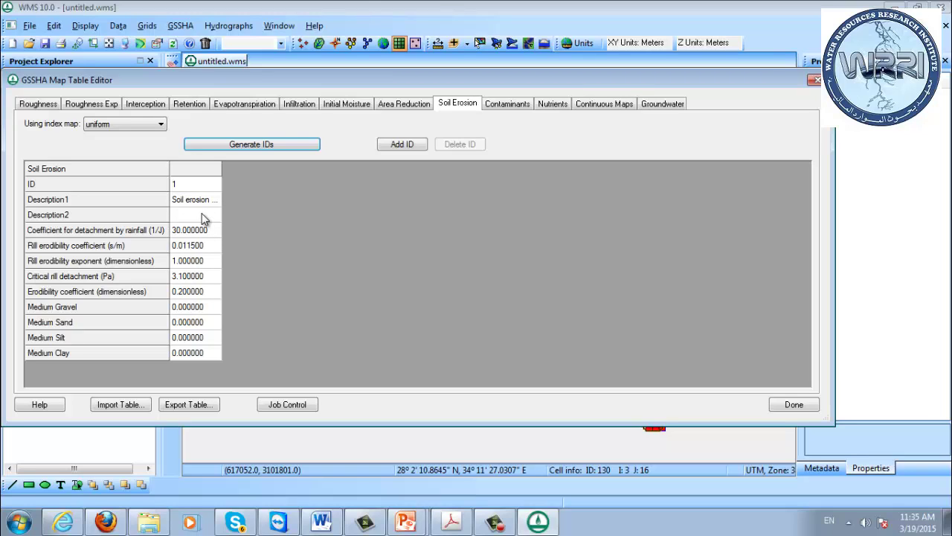
Review the generated soil erosion coefficients and the sediment fraction rows in the table.
{"action": "left_click", "coordinate": [194, 311]}
{"action": "left_click_drag", "start_coordinate": [204, 231], "coordinate": [199, 290]}
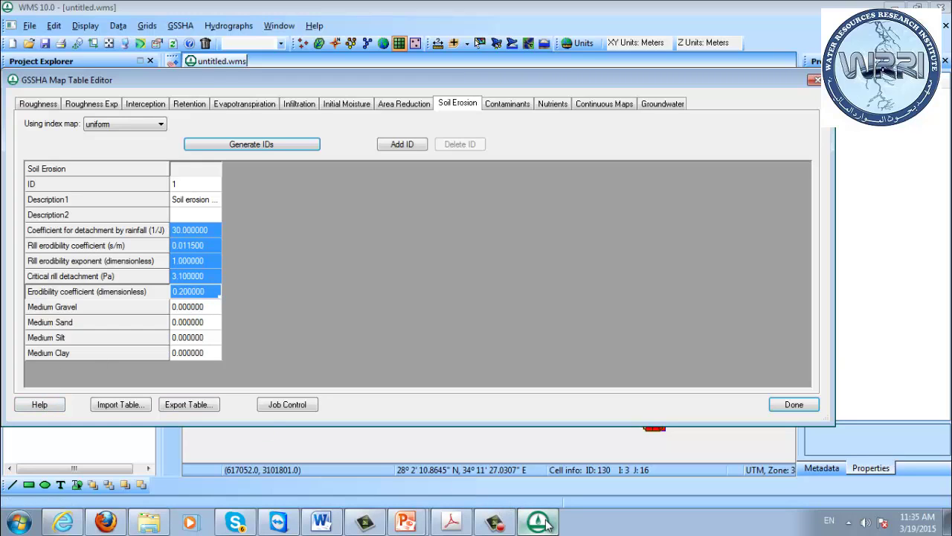
{"action": "left_click", "coordinate": [188, 308]}
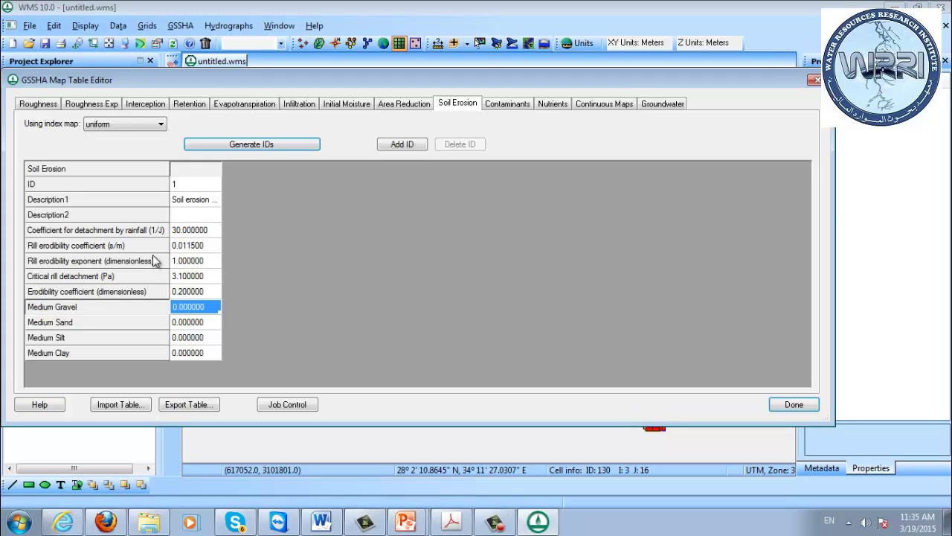
{"action": "left_click", "coordinate": [202, 292]}
{"action": "left_click", "coordinate": [203, 307]}
{"action": "left_click", "coordinate": [212, 323]}
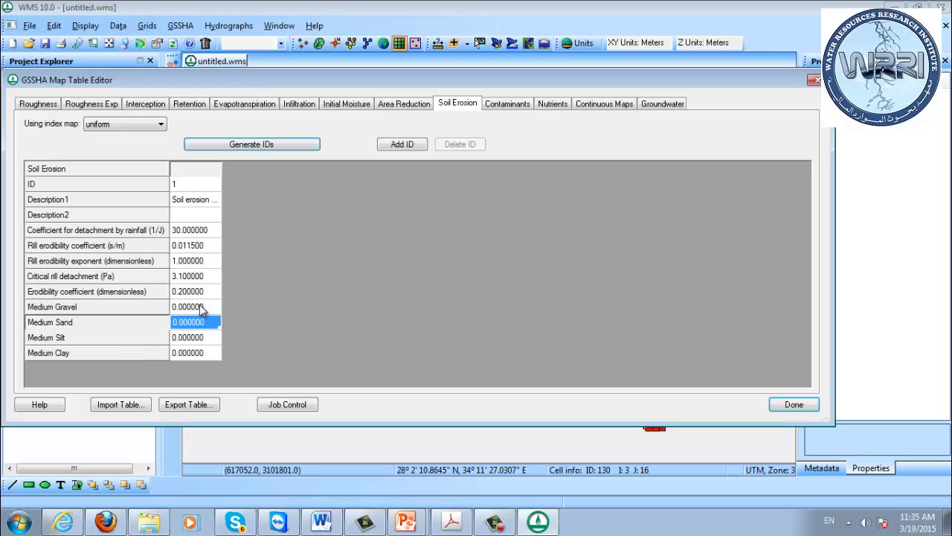
Set the sediment fractions to 0.05 medium gravel, 0.1 medium sand, 0.3 medium silt and 0.55 medium clay, and close the map table editor.
{"action": "left_click", "coordinate": [202, 308]}
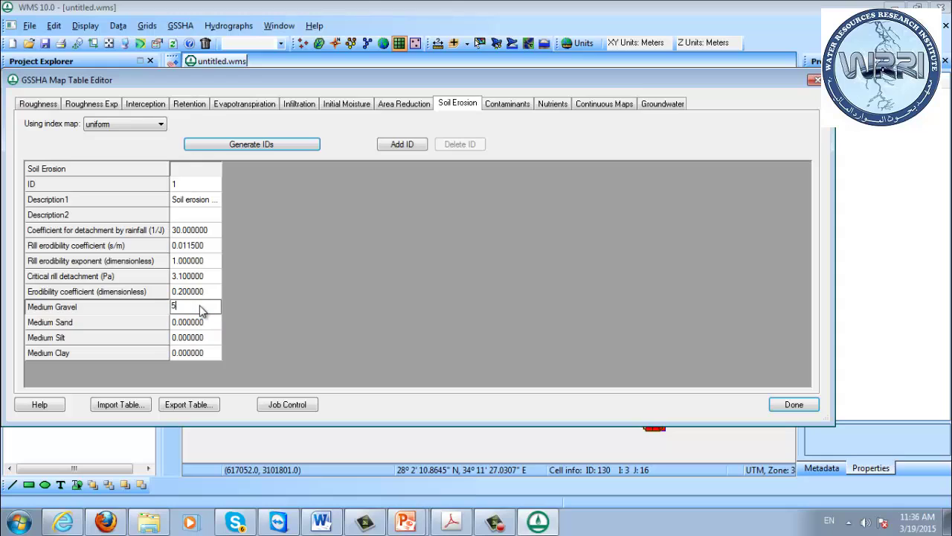
{"action": "key", "text": "Return"}
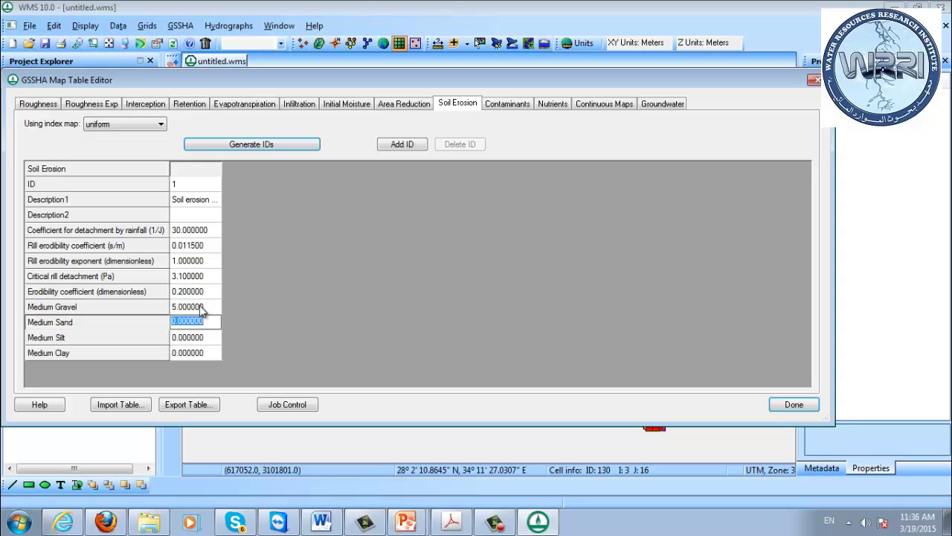
{"action": "left_click", "coordinate": [199, 306]}
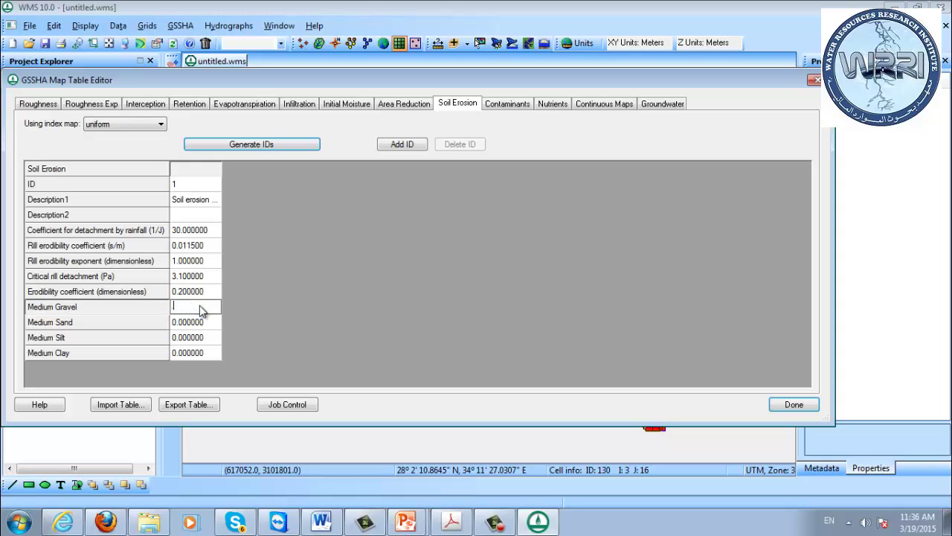
{"action": "type", "text": ".05"}
{"action": "key", "text": "Return"}
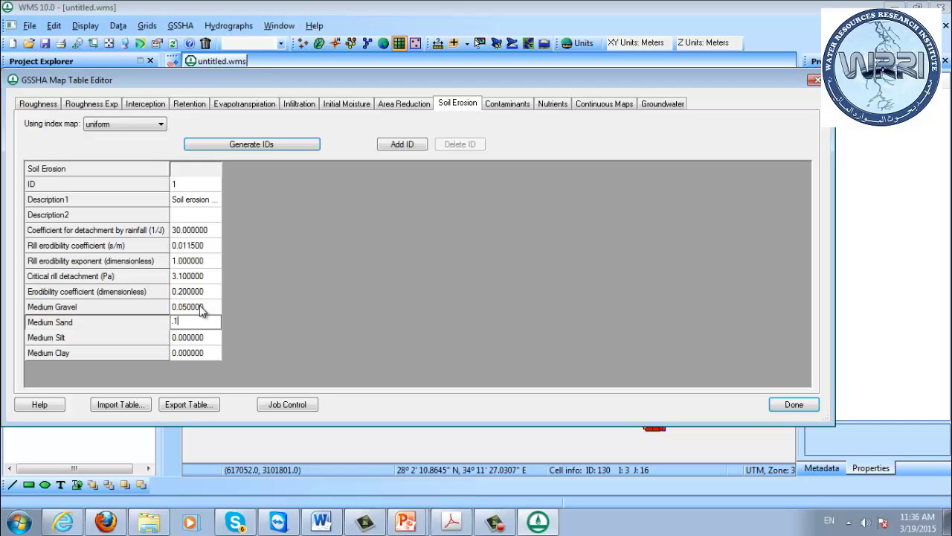
{"action": "key", "text": "Return"}
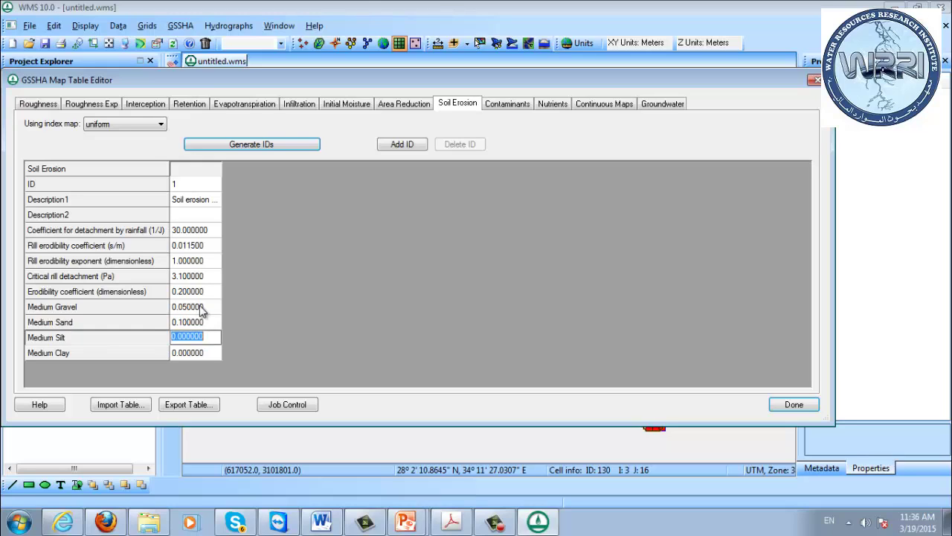
{"action": "type", "text": ".3"}
{"action": "key", "text": "Return"}
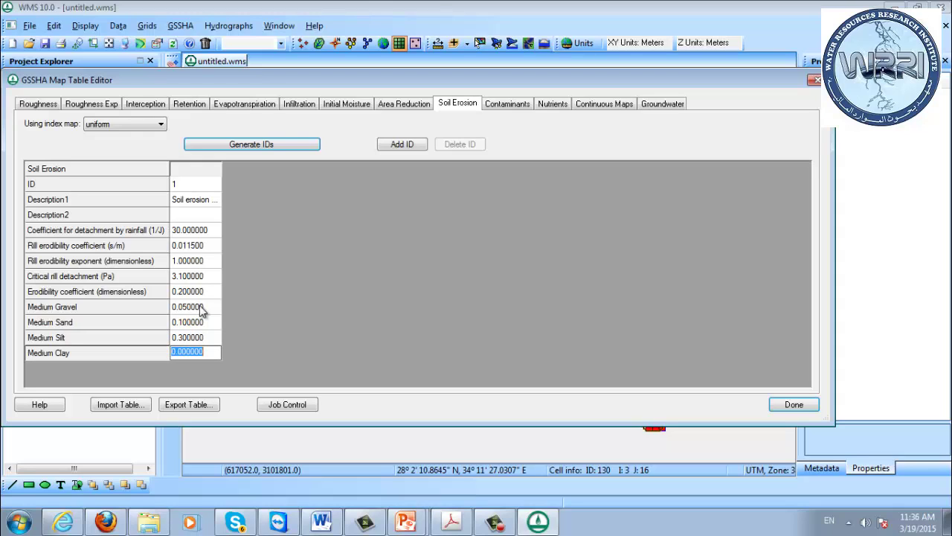
{"action": "type", "text": ".55"}
{"action": "key", "text": "Return"}
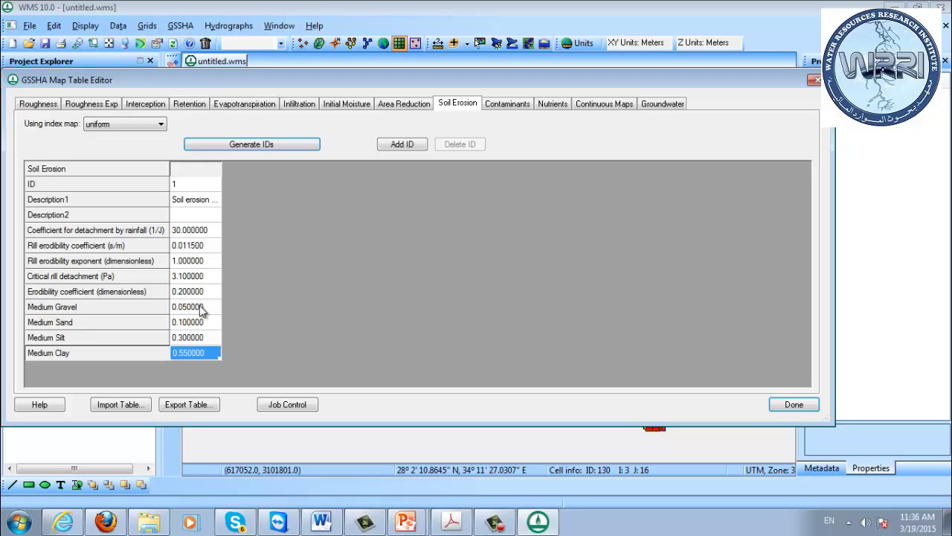
{"action": "left_click_drag", "start_coordinate": [200, 305], "coordinate": [212, 353]}
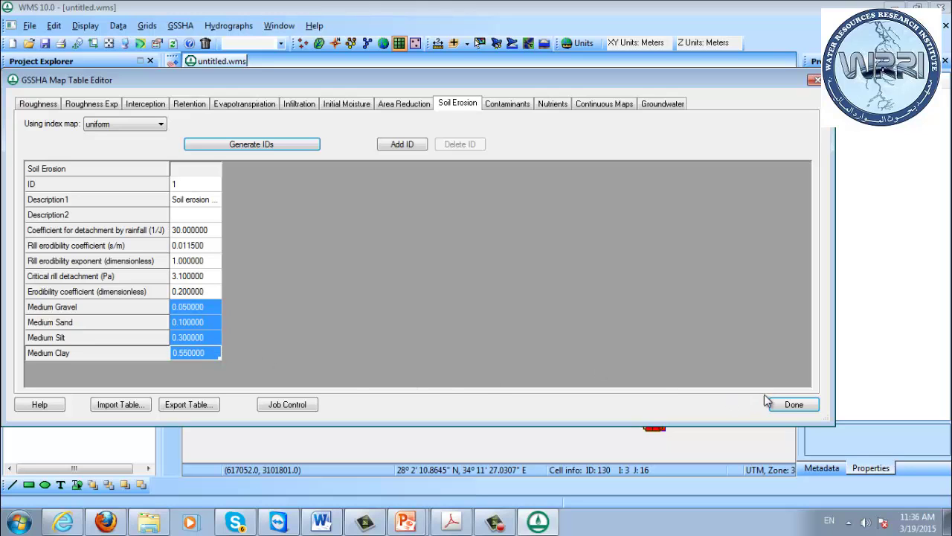
{"action": "left_click", "coordinate": [789, 404]}
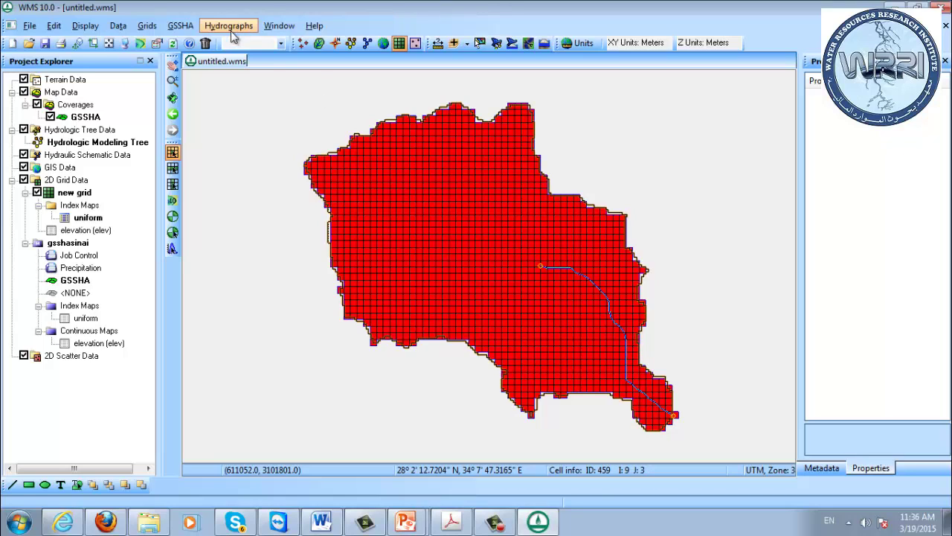
Assign the uniform index map to the Roughness map table, regenerate its IDs and set the surface roughness to 0.1.
{"action": "left_click", "coordinate": [180, 26]}
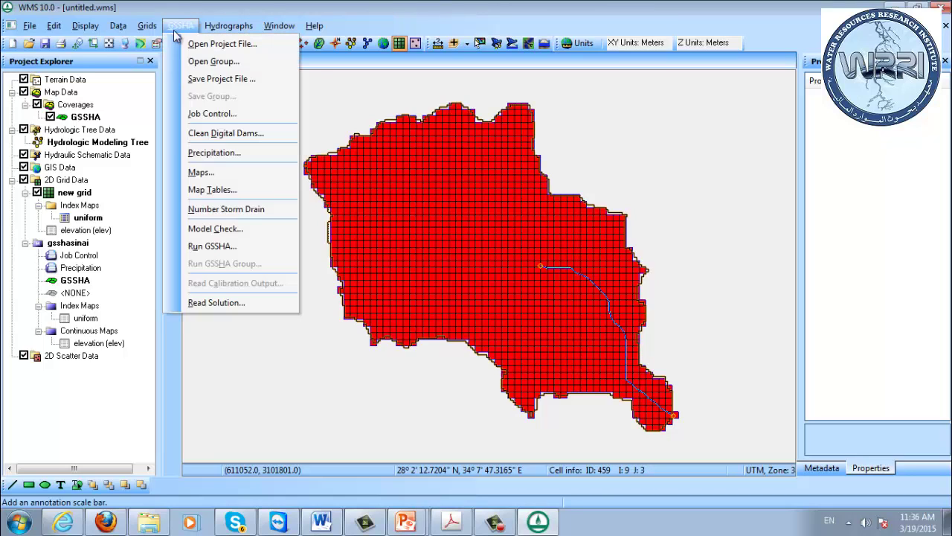
{"action": "left_click", "coordinate": [208, 190]}
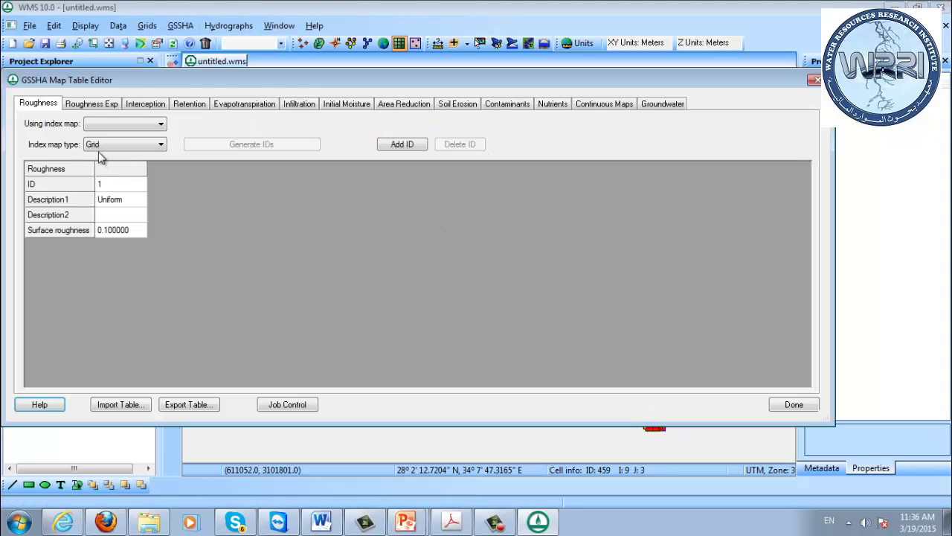
{"action": "left_click", "coordinate": [113, 124]}
{"action": "left_click", "coordinate": [115, 135]}
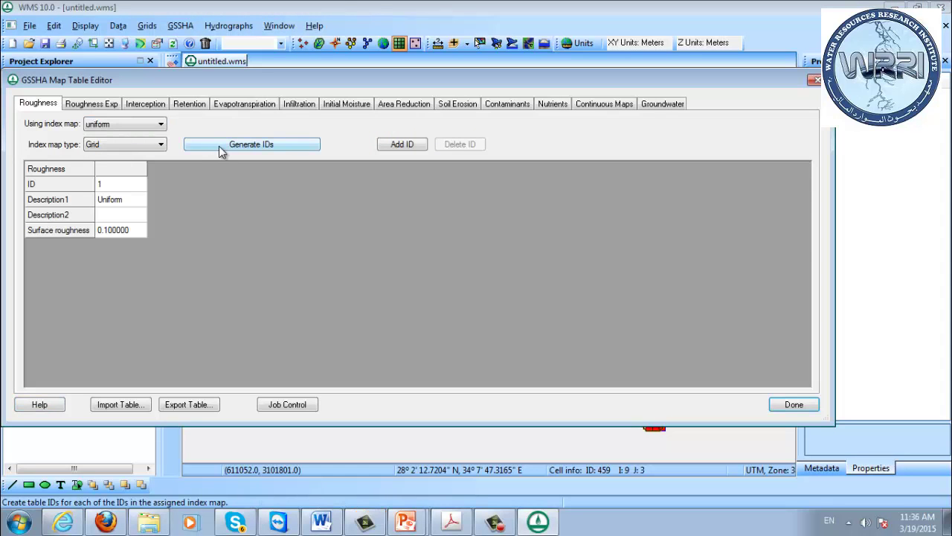
{"action": "left_click", "coordinate": [221, 152]}
{"action": "left_click", "coordinate": [531, 294]}
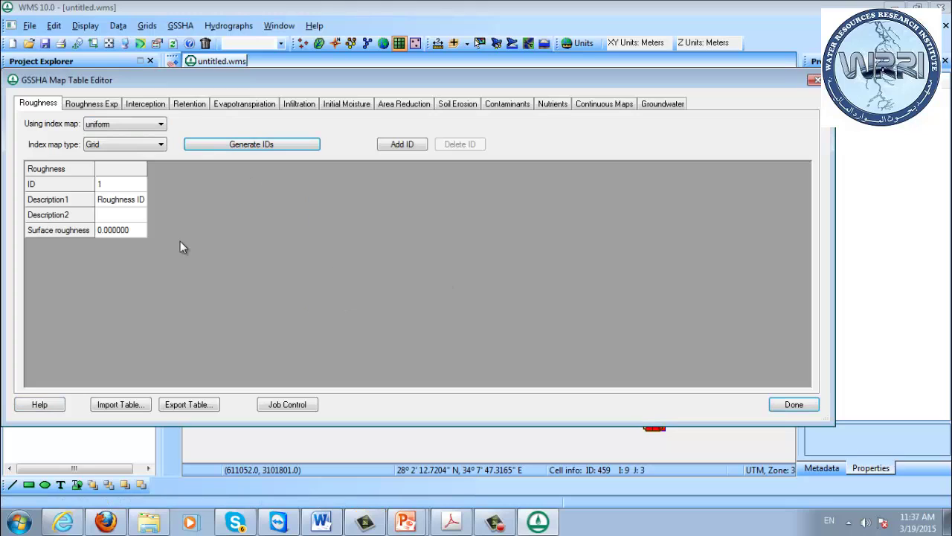
{"action": "left_click", "coordinate": [138, 231]}
{"action": "type", "text": "0.1"}
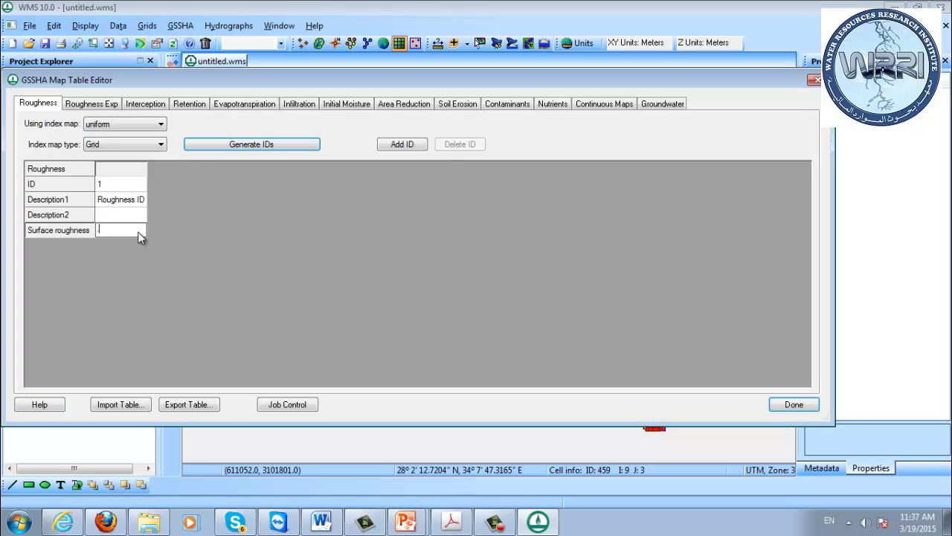
{"action": "left_click", "coordinate": [132, 199]}
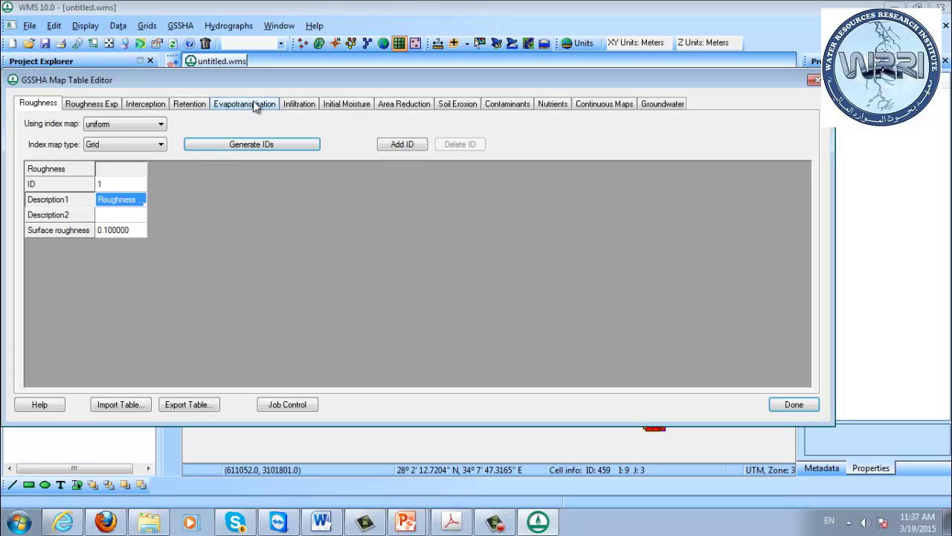
Check the infiltration map table and the job control parameters, and close the map table editor.
{"action": "left_click", "coordinate": [298, 103]}
{"action": "left_click", "coordinate": [576, 295]}
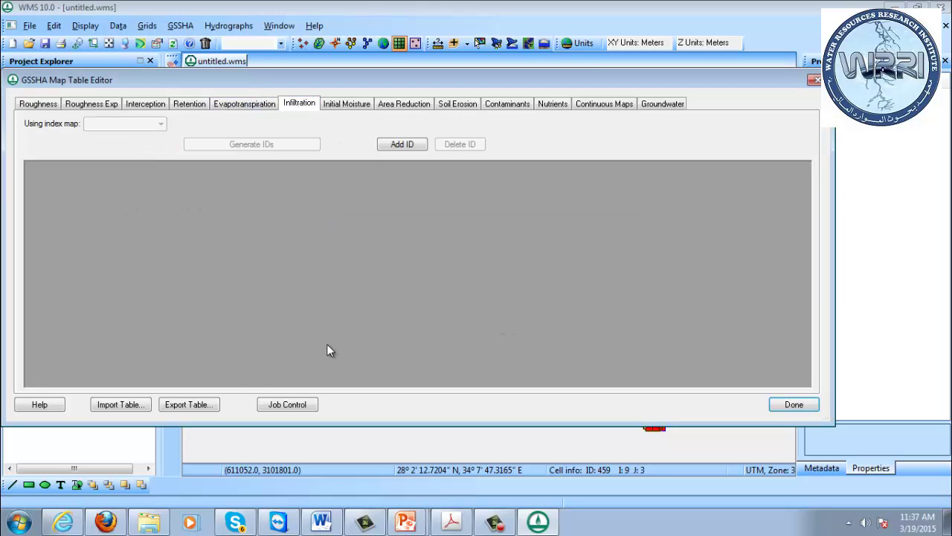
{"action": "left_click", "coordinate": [287, 404]}
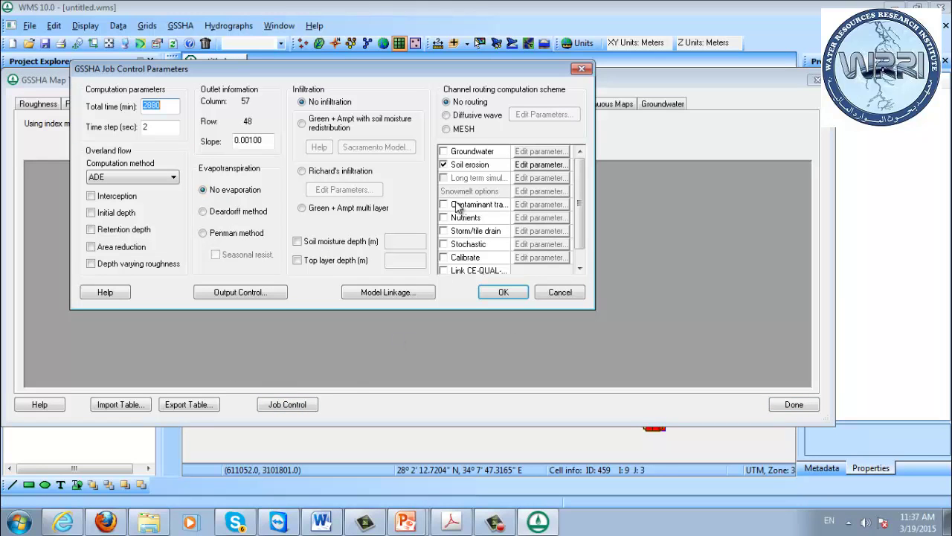
{"action": "left_click", "coordinate": [511, 293]}
{"action": "left_click", "coordinate": [789, 402]}
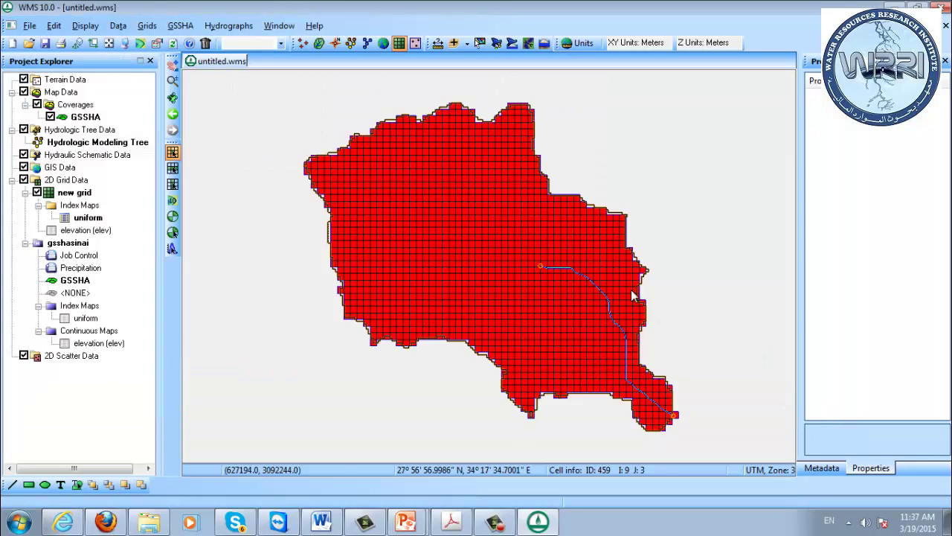
Try running GSSHA on gsshasinai.prj without suppressing screen printing, and abort the run.
{"action": "left_click", "coordinate": [180, 25]}
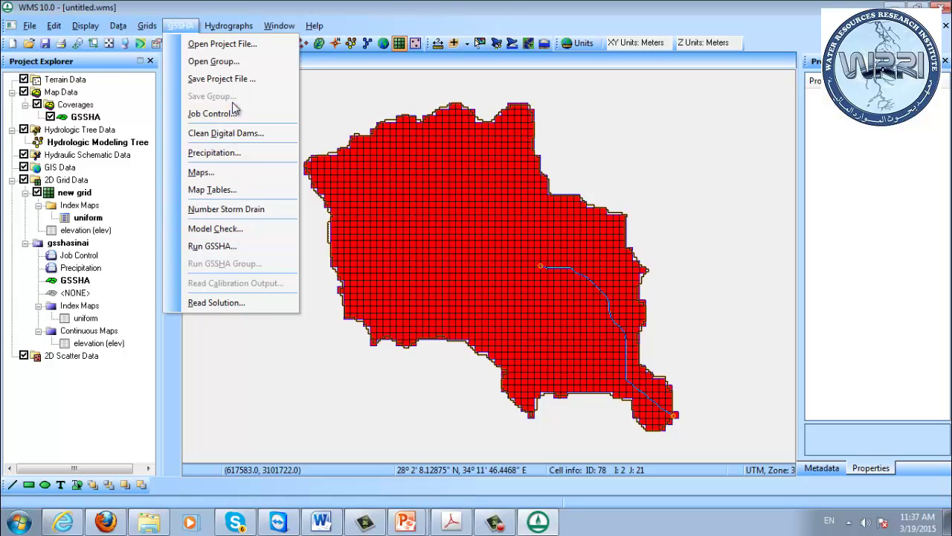
{"action": "left_click", "coordinate": [238, 251]}
{"action": "left_click", "coordinate": [387, 265]}
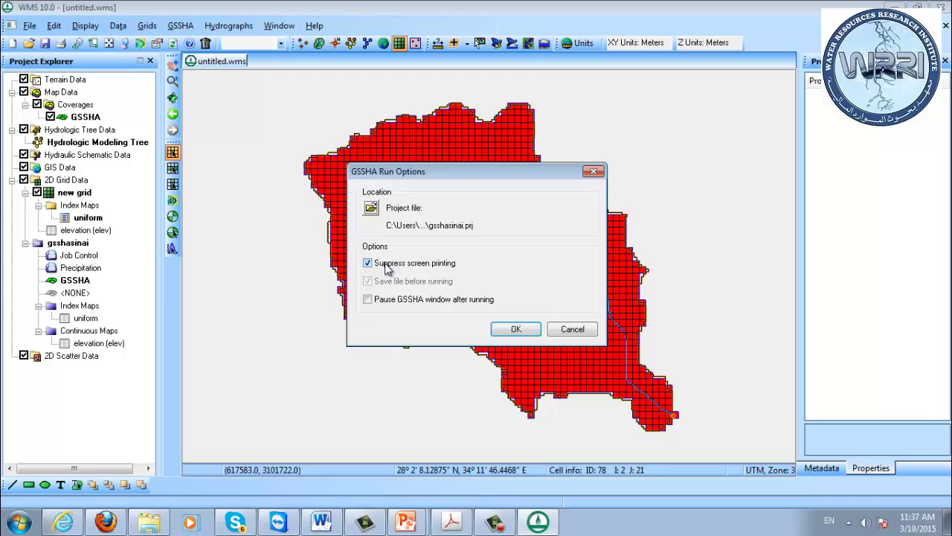
{"action": "left_click", "coordinate": [386, 267]}
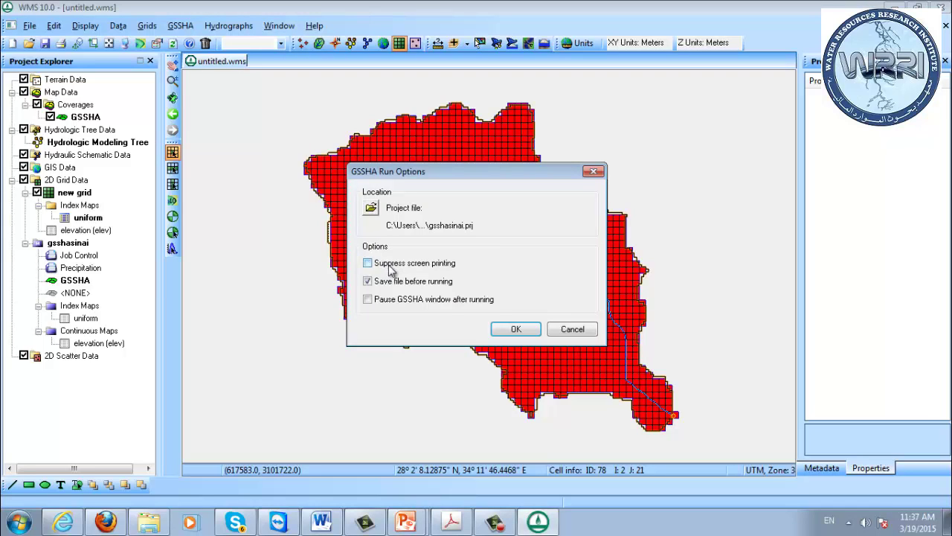
{"action": "left_click", "coordinate": [526, 334]}
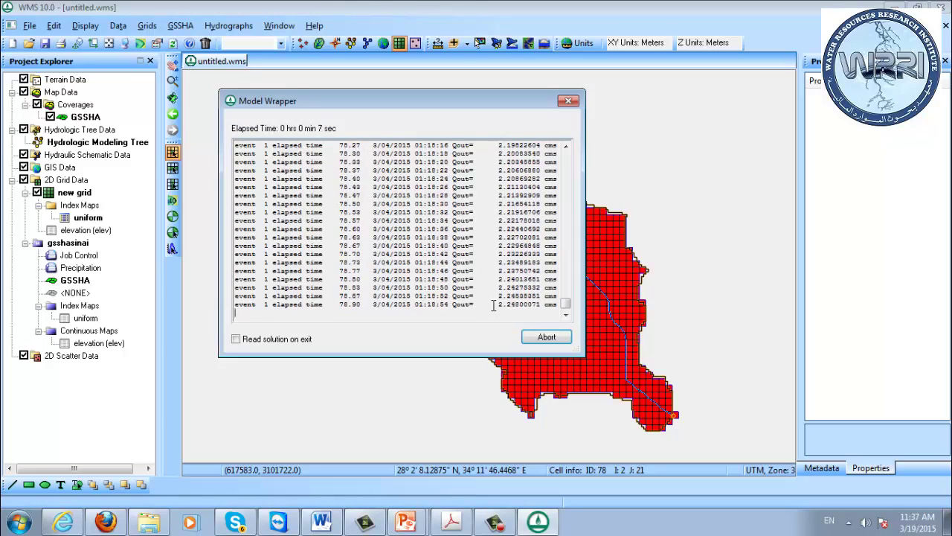
{"action": "left_click", "coordinate": [547, 337]}
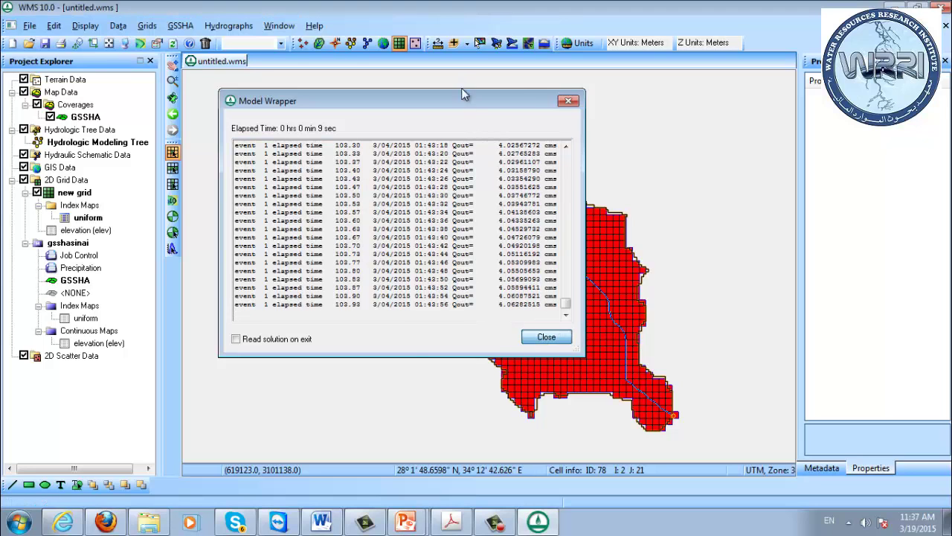
{"action": "left_click", "coordinate": [547, 337]}
Run GSSHA on gsshasinai.prj with screen printing suppressed, and reposition the Model Wrapper window.
{"action": "left_click", "coordinate": [180, 25]}
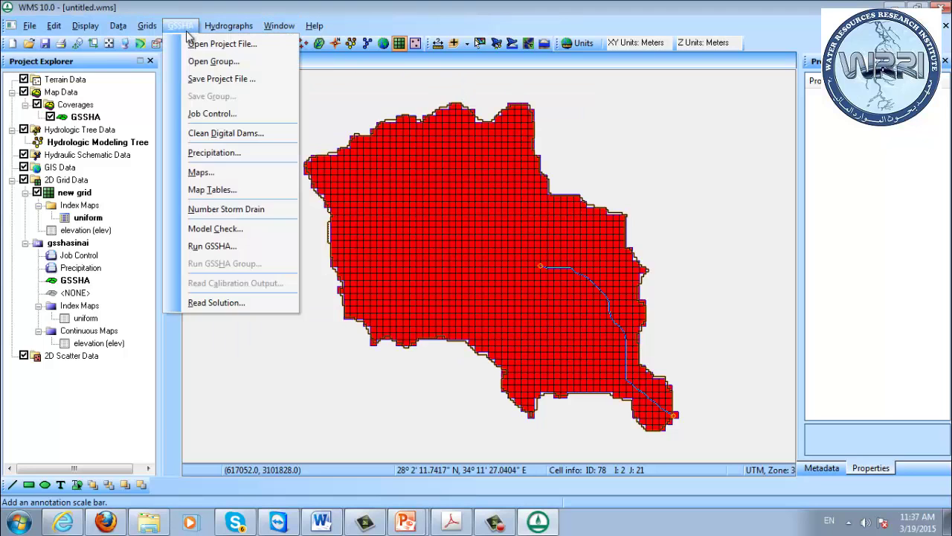
{"action": "left_click", "coordinate": [234, 246]}
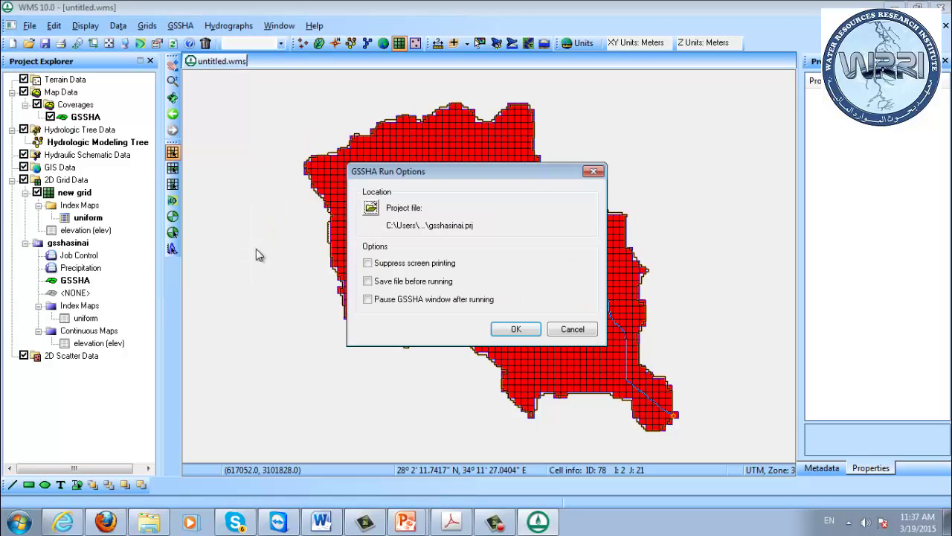
{"action": "left_click", "coordinate": [409, 265]}
{"action": "left_click", "coordinate": [516, 329]}
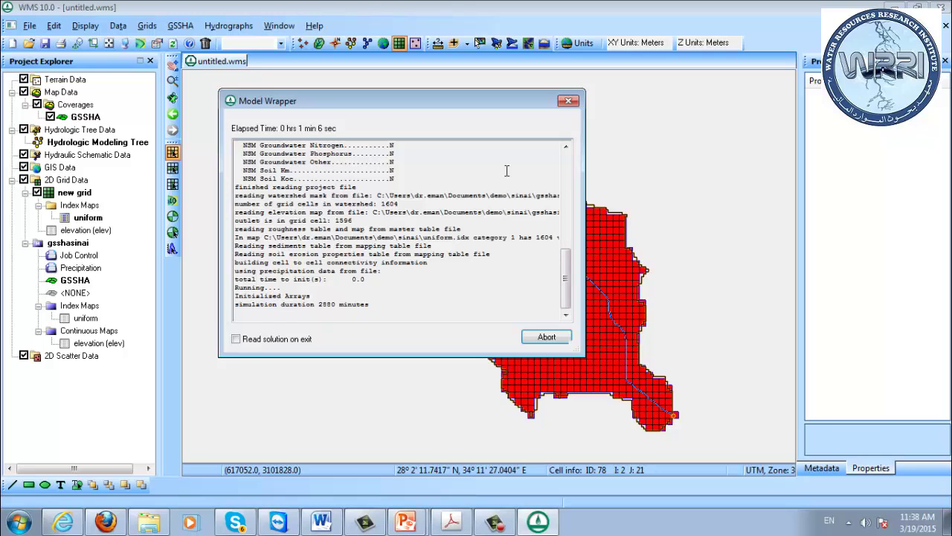
{"action": "left_click_drag", "start_coordinate": [338, 105], "coordinate": [565, 124]}
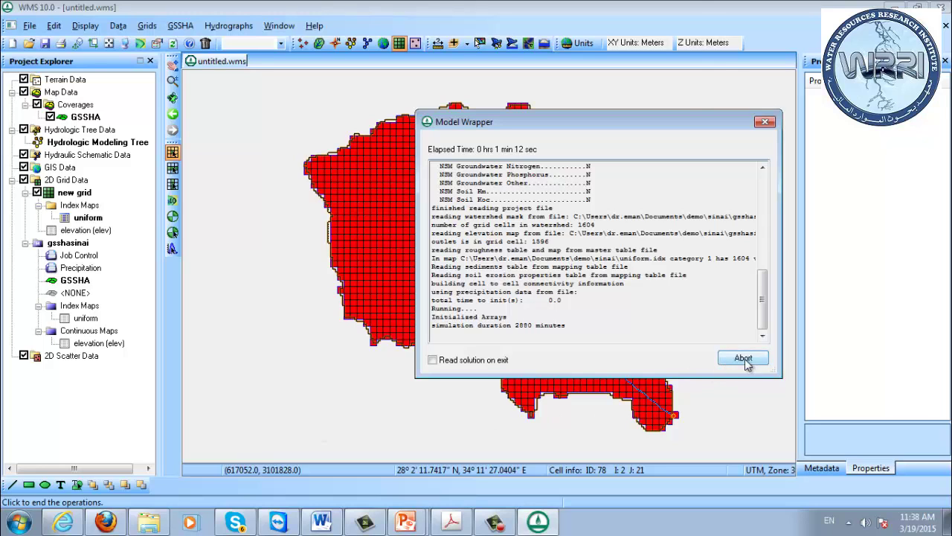
{"action": "left_click_drag", "start_coordinate": [706, 126], "coordinate": [579, 123]}
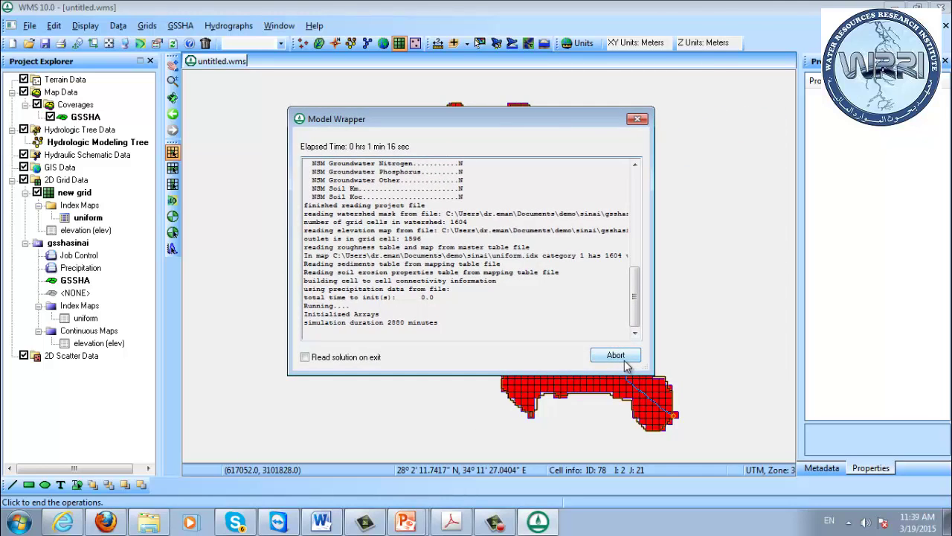
Start a second WMS 10.0 64-bit session, open gsshasinai.prj in it and activate the 2-D Grid module.
{"action": "left_click", "coordinate": [19, 523]}
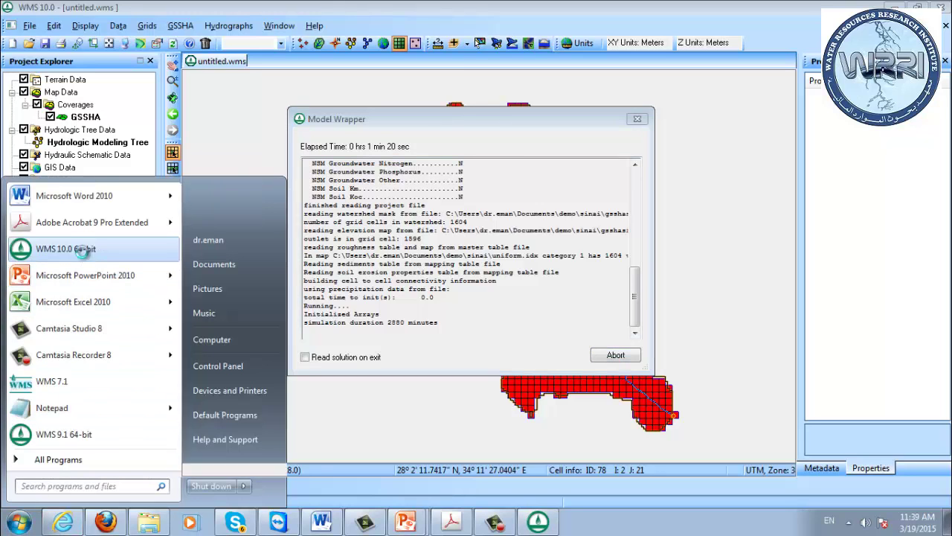
{"action": "left_click", "coordinate": [80, 250]}
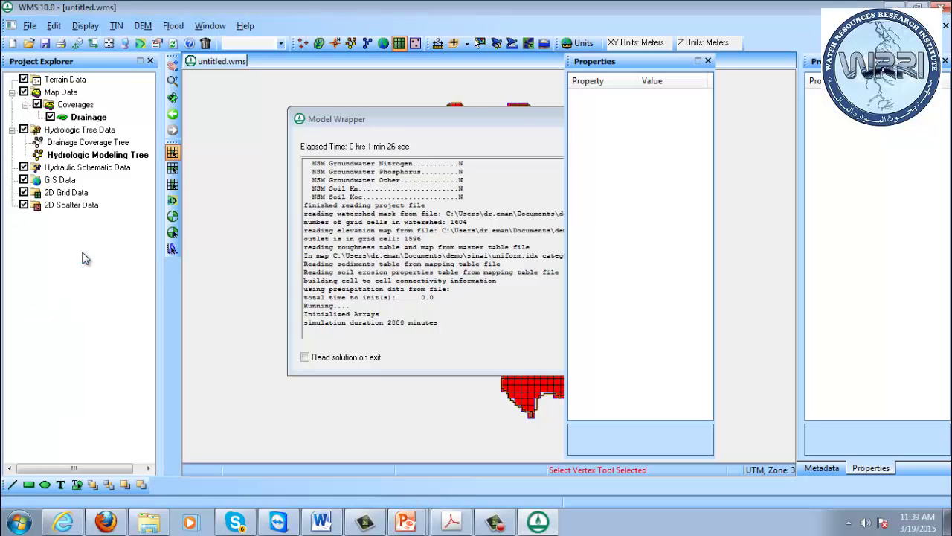
{"action": "left_click", "coordinate": [29, 26]}
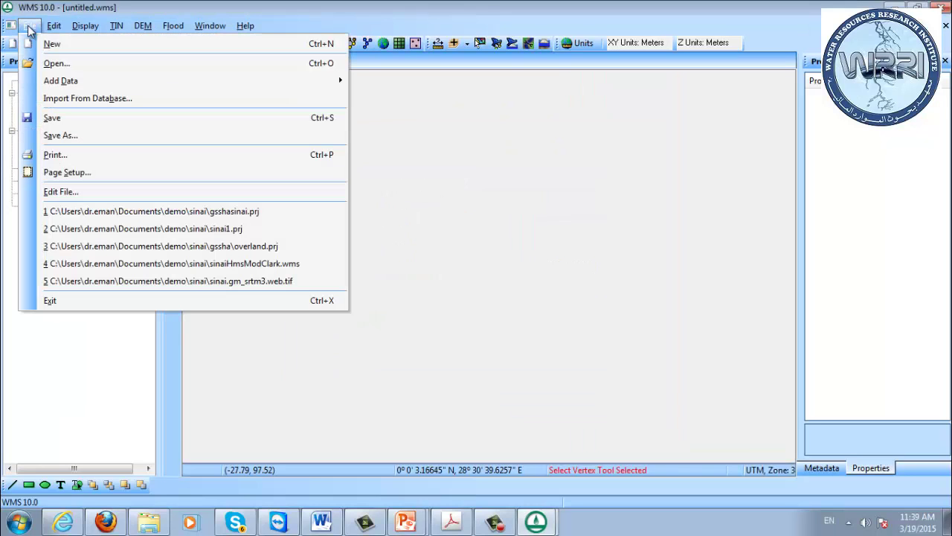
{"action": "left_click", "coordinate": [143, 211]}
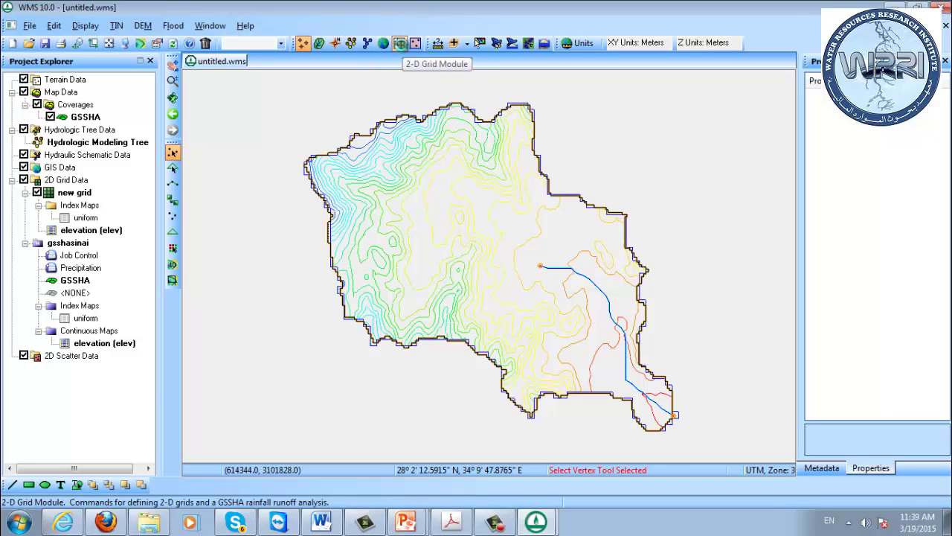
{"action": "left_click", "coordinate": [399, 43]}
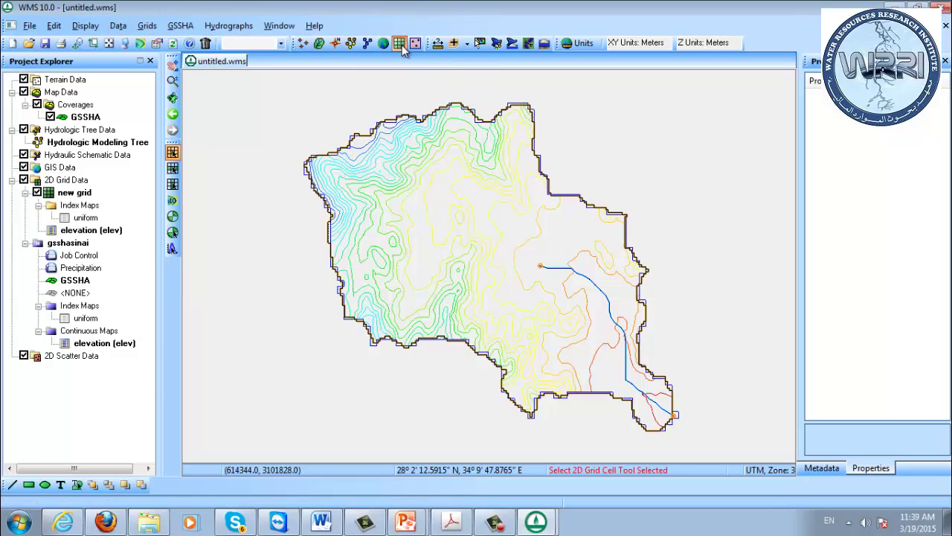
Disable soil erosion and enable contaminant transport in the GSSHA job control parameters.
{"action": "left_click", "coordinate": [180, 25]}
{"action": "left_click", "coordinate": [214, 114]}
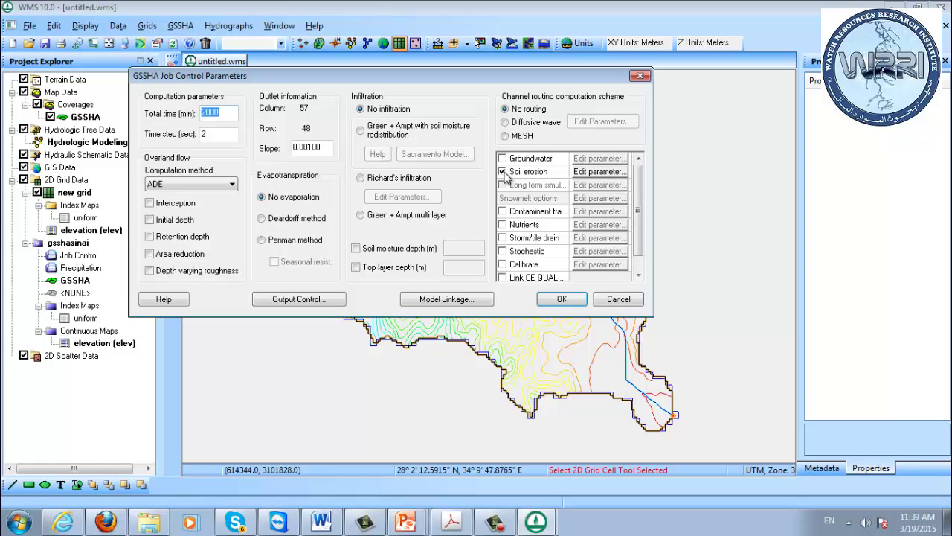
{"action": "left_click", "coordinate": [503, 172]}
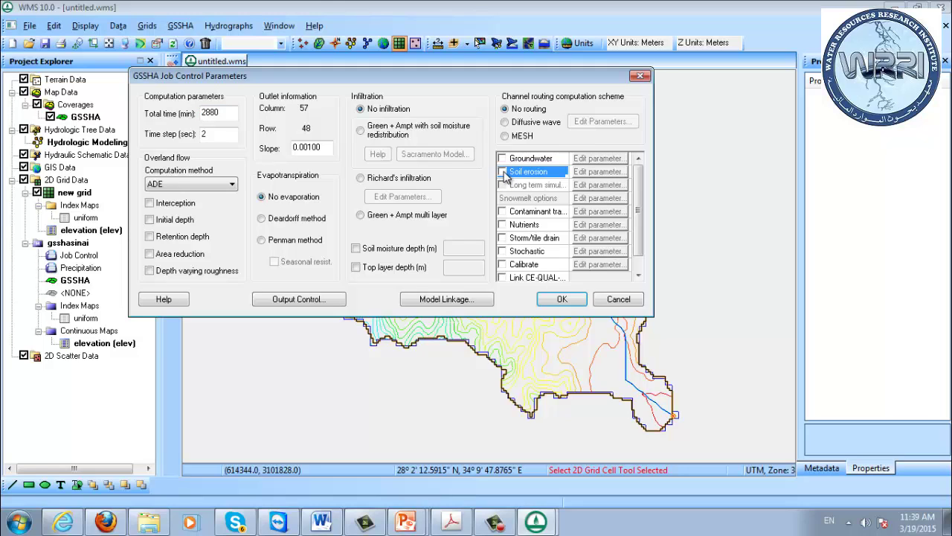
{"action": "left_click", "coordinate": [503, 212]}
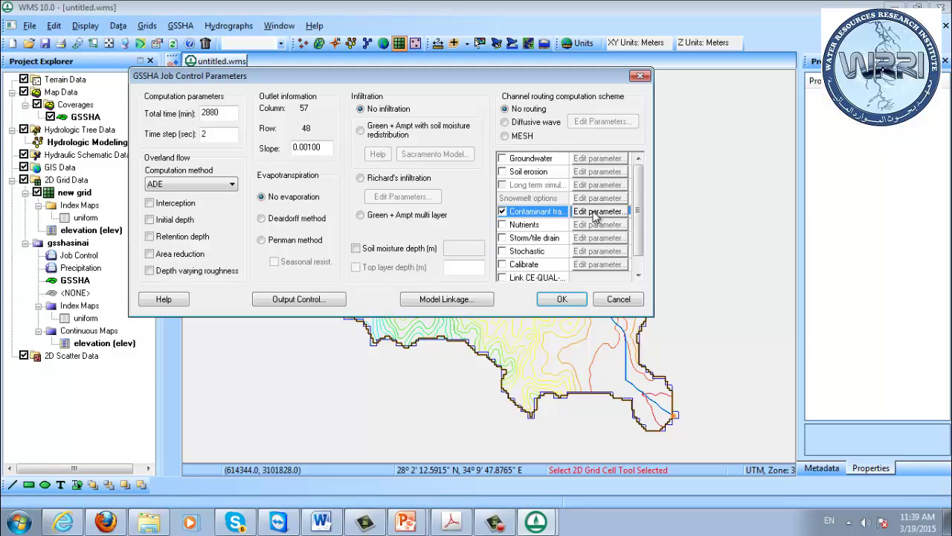
Add a contaminant to the contaminant transport parameters and describe it as Phosporous.
{"action": "left_click", "coordinate": [595, 213]}
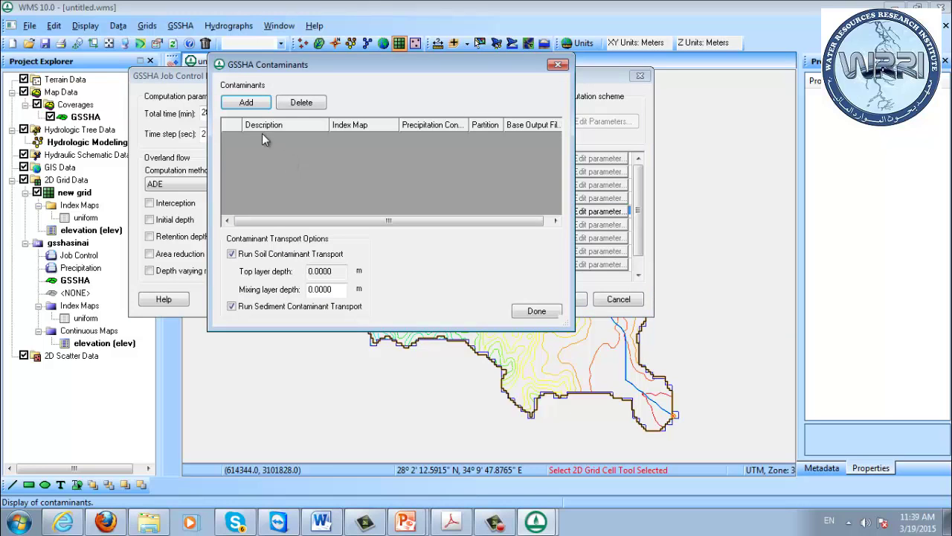
{"action": "left_click_drag", "start_coordinate": [264, 67], "coordinate": [345, 72]}
{"action": "left_click", "coordinate": [333, 107]}
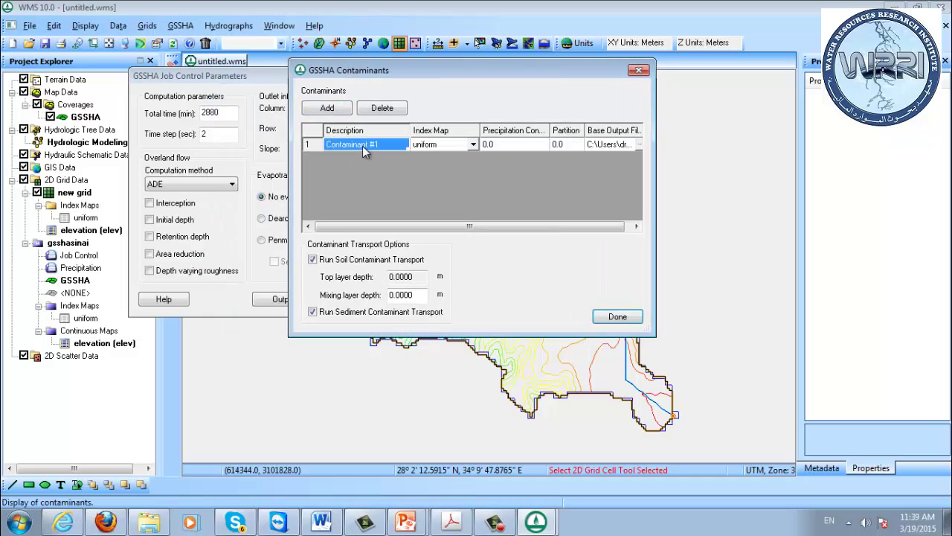
{"action": "type", "text": "Ph"}
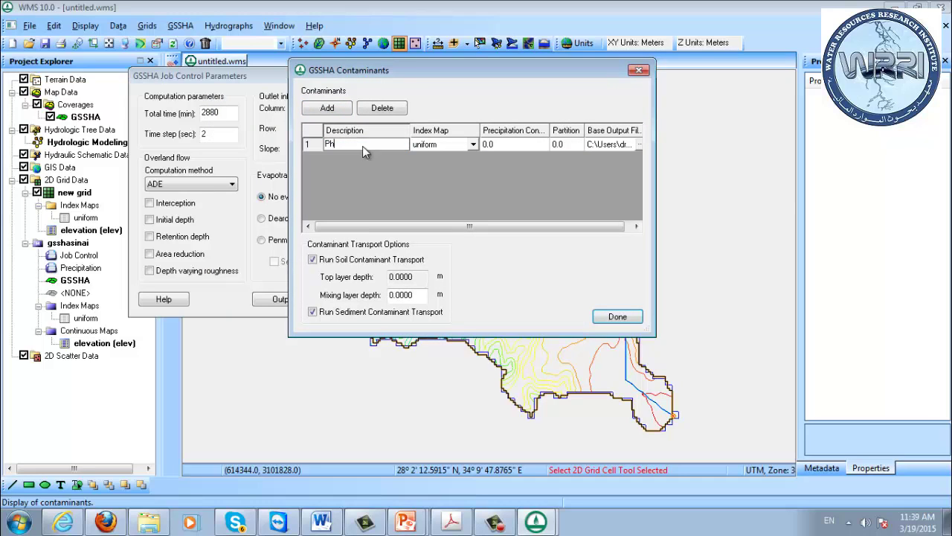
{"action": "type", "text": "osporous"}
{"action": "key", "text": "Return"}
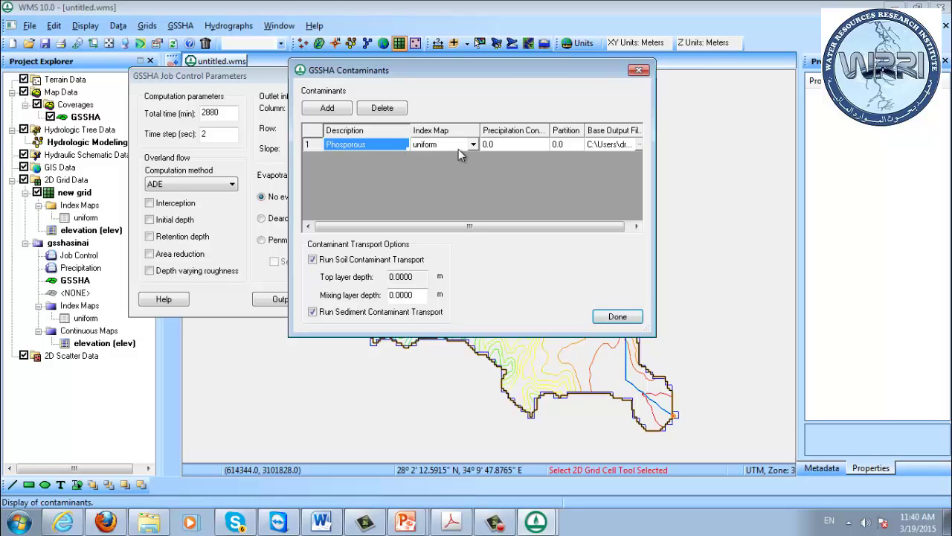
Change the contaminant's description to Garbage and review its index map, precipitation concentration and partition.
{"action": "type", "text": "Garbage"}
{"action": "key", "text": "Return"}
{"action": "left_click", "coordinate": [473, 145]}
{"action": "left_click", "coordinate": [473, 148]}
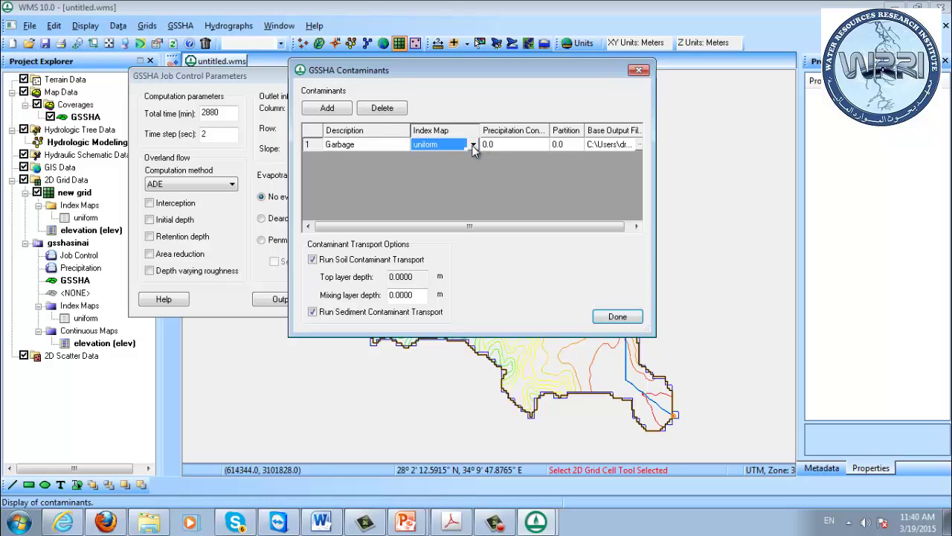
{"action": "left_click", "coordinate": [497, 145]}
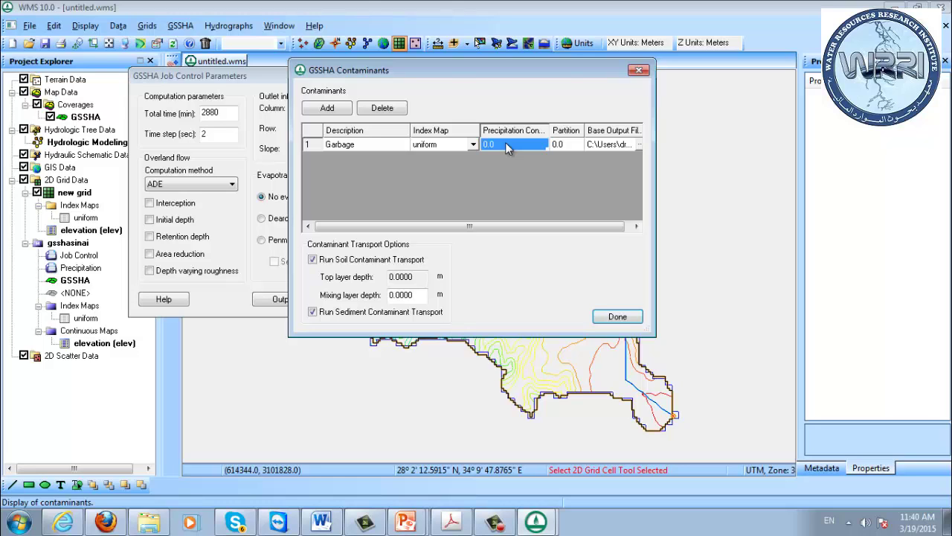
{"action": "left_click", "coordinate": [567, 145]}
{"action": "left_click", "coordinate": [595, 226]}
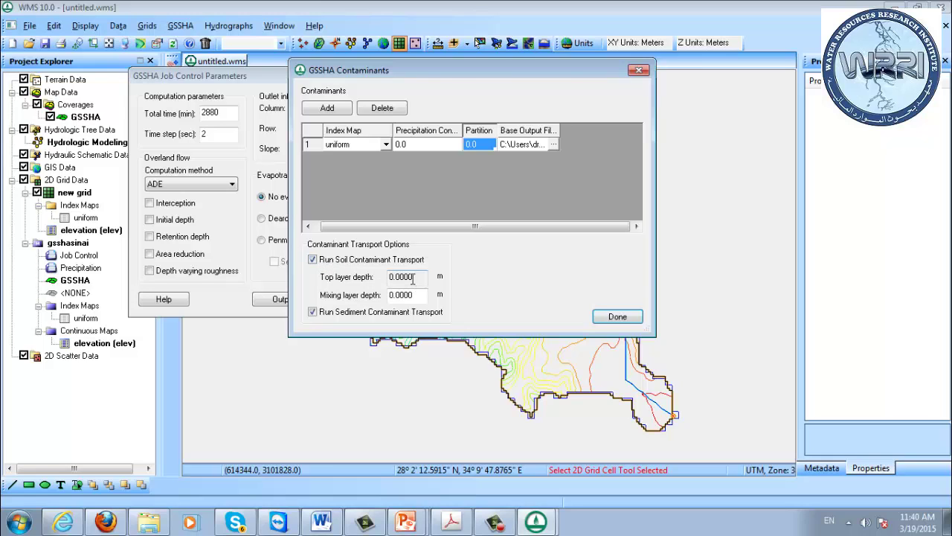
Turn off soil and sediment contaminant transport, and accept the contaminant and job control settings.
{"action": "left_click_drag", "start_coordinate": [417, 277], "coordinate": [362, 277]}
{"action": "left_click_drag", "start_coordinate": [418, 70], "coordinate": [571, 81]}
{"action": "left_click", "coordinate": [508, 270]}
{"action": "left_click", "coordinate": [520, 325]}
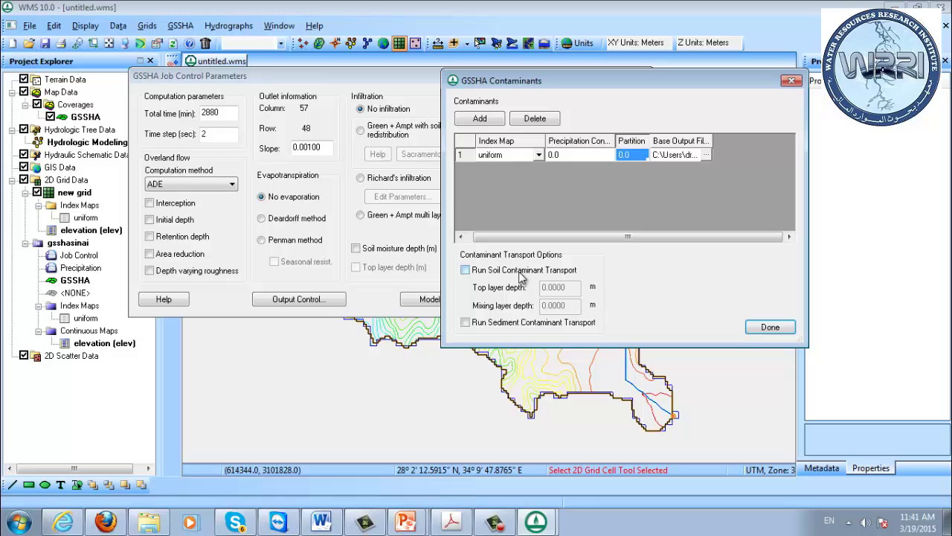
{"action": "left_click", "coordinate": [770, 327]}
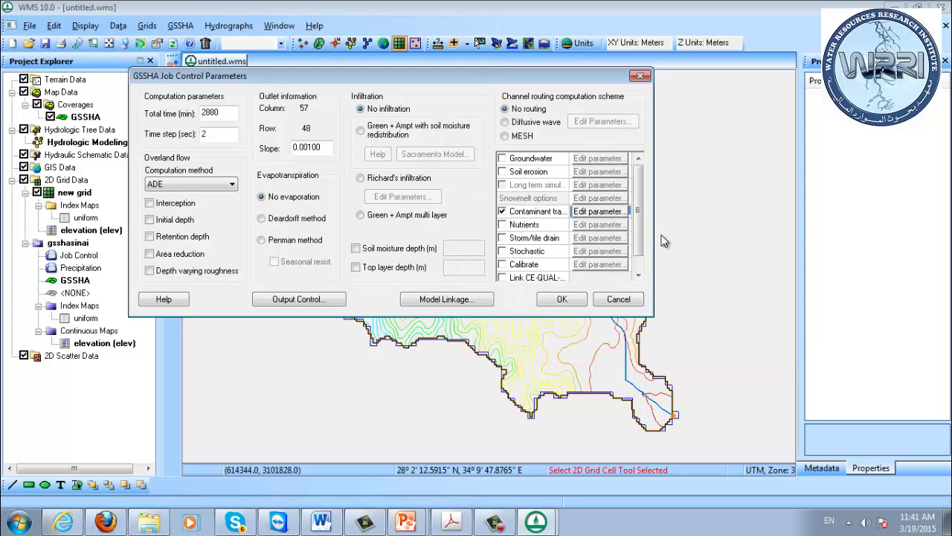
{"action": "left_click", "coordinate": [561, 299]}
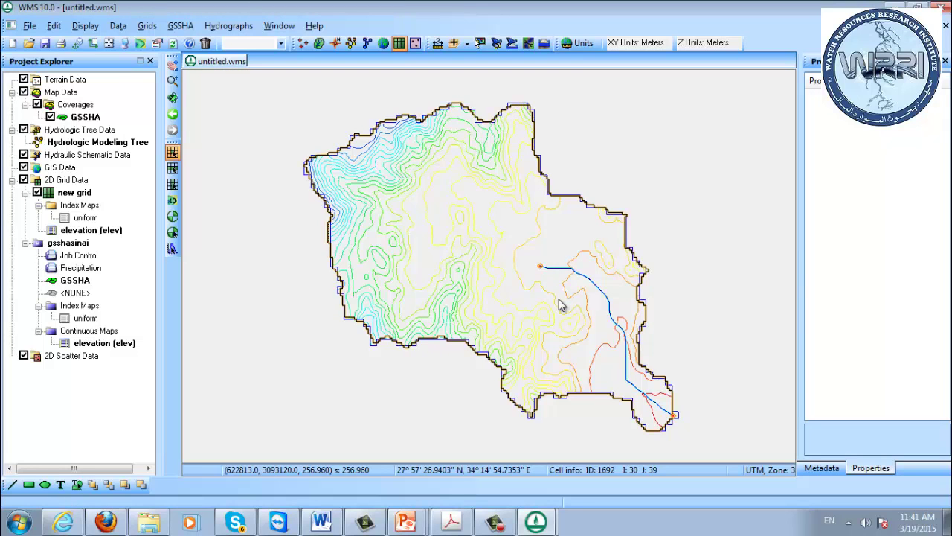
Generate the Contaminants map table IDs for Garbage using the uniform index map.
{"action": "left_click", "coordinate": [180, 26]}
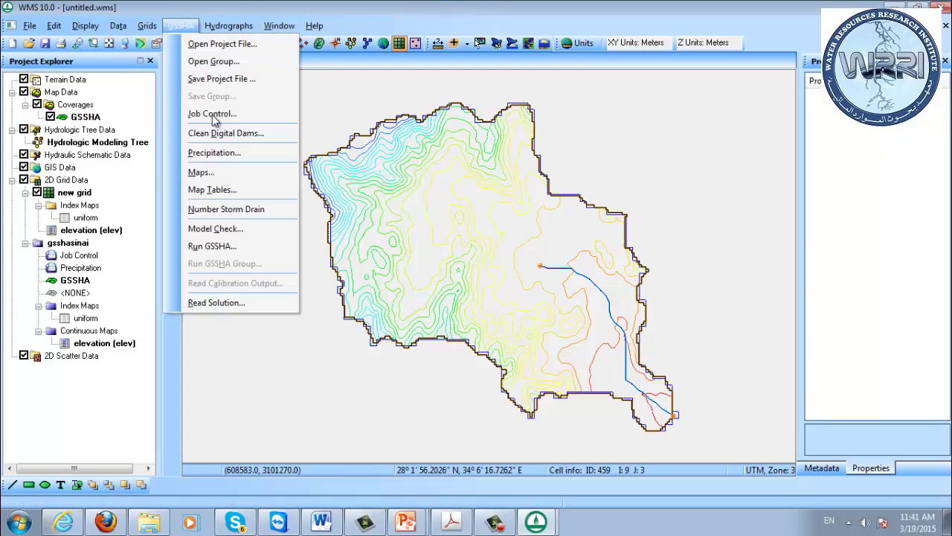
{"action": "left_click", "coordinate": [226, 191]}
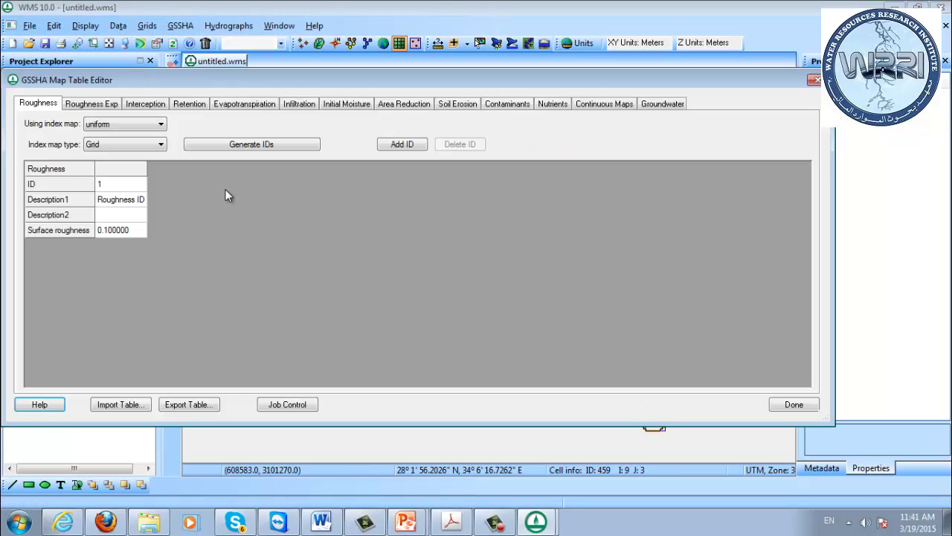
{"action": "left_click", "coordinate": [514, 108]}
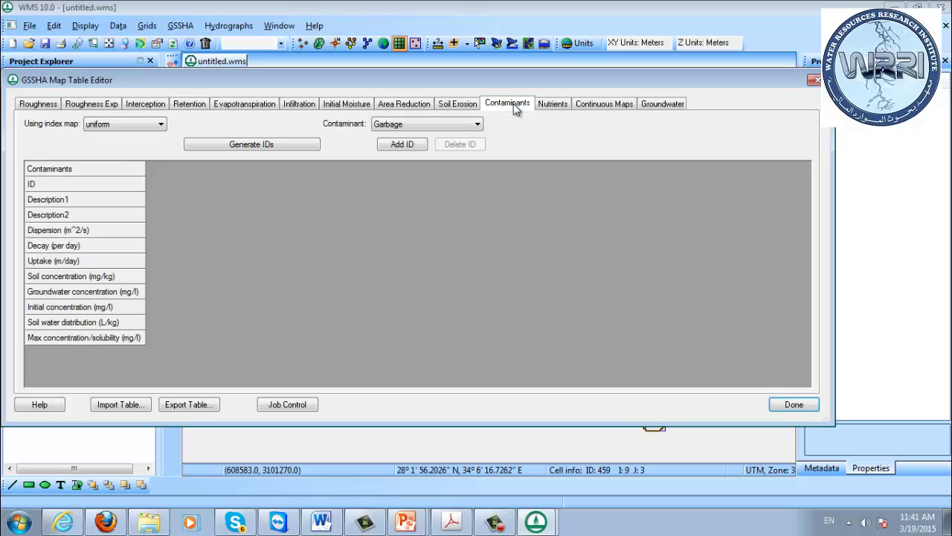
{"action": "left_click", "coordinate": [126, 126]}
{"action": "left_click", "coordinate": [127, 130]}
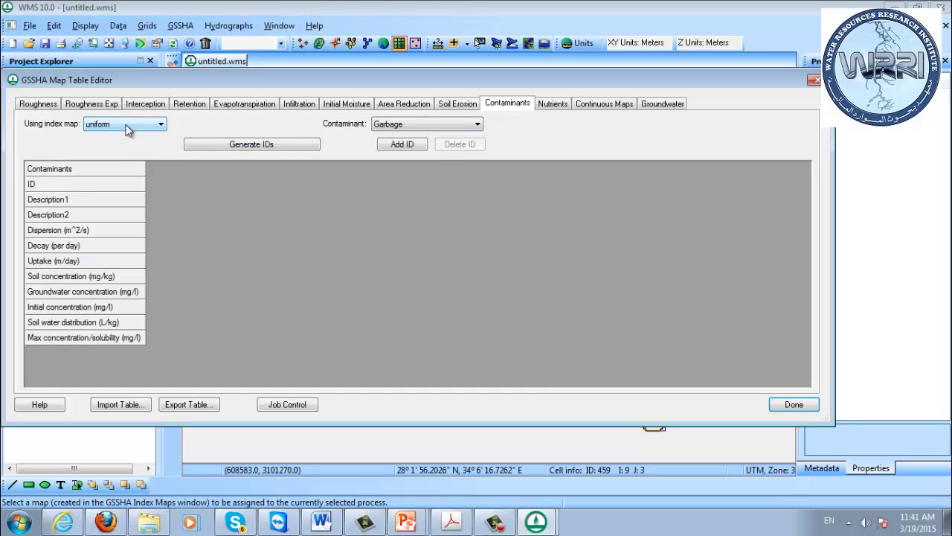
{"action": "left_click", "coordinate": [267, 145]}
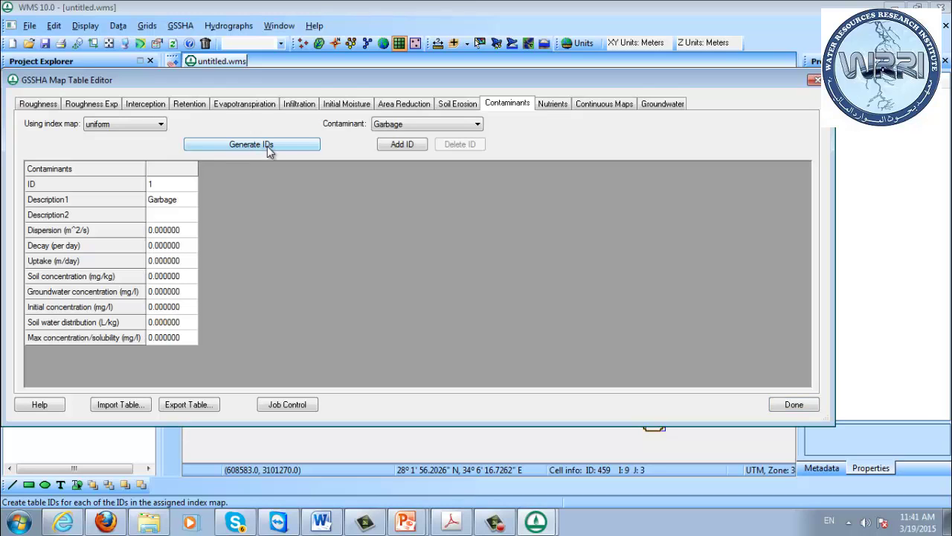
Review the dispersion, decay, uptake and concentration properties of the Garbage contaminant, and close the map table editor.
{"action": "left_click", "coordinate": [175, 234]}
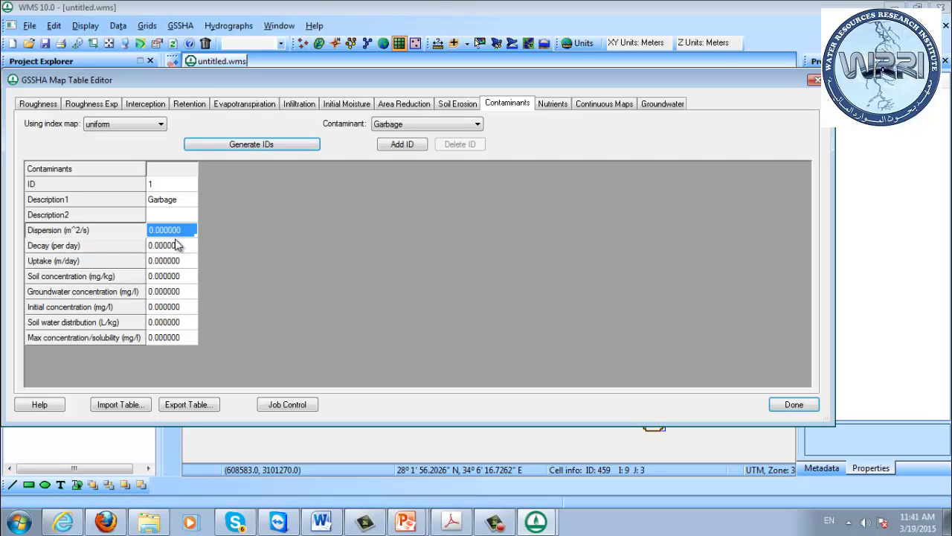
{"action": "left_click", "coordinate": [167, 245]}
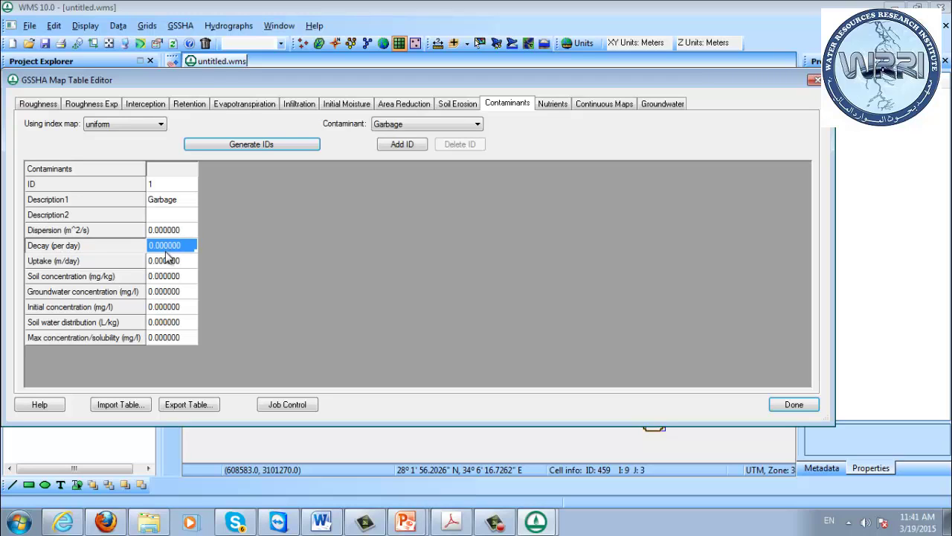
{"action": "left_click", "coordinate": [166, 262]}
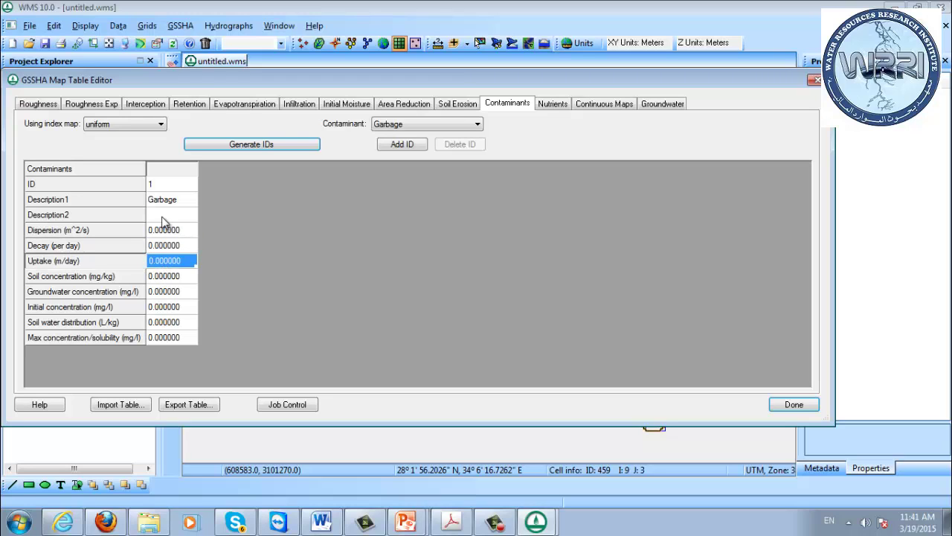
{"action": "left_click_drag", "start_coordinate": [165, 205], "coordinate": [167, 340]}
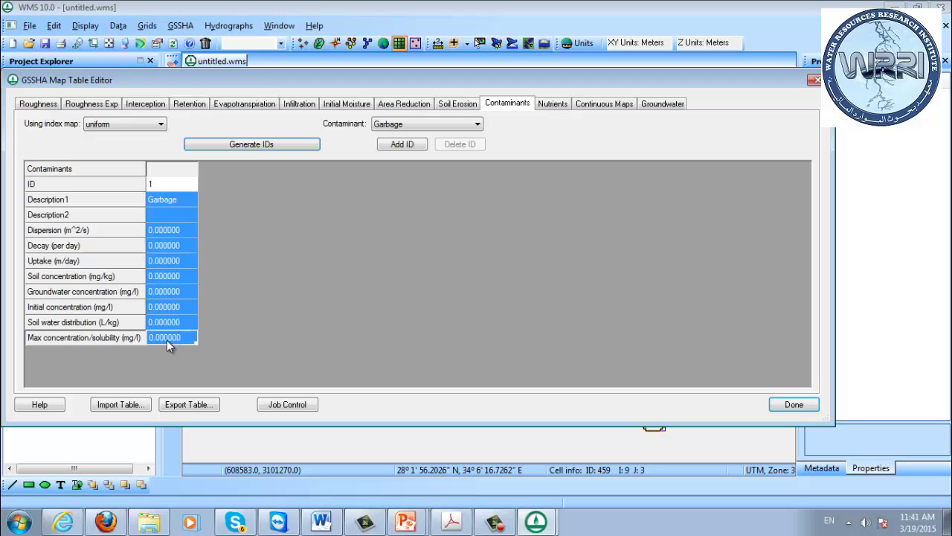
{"action": "left_click", "coordinate": [173, 260]}
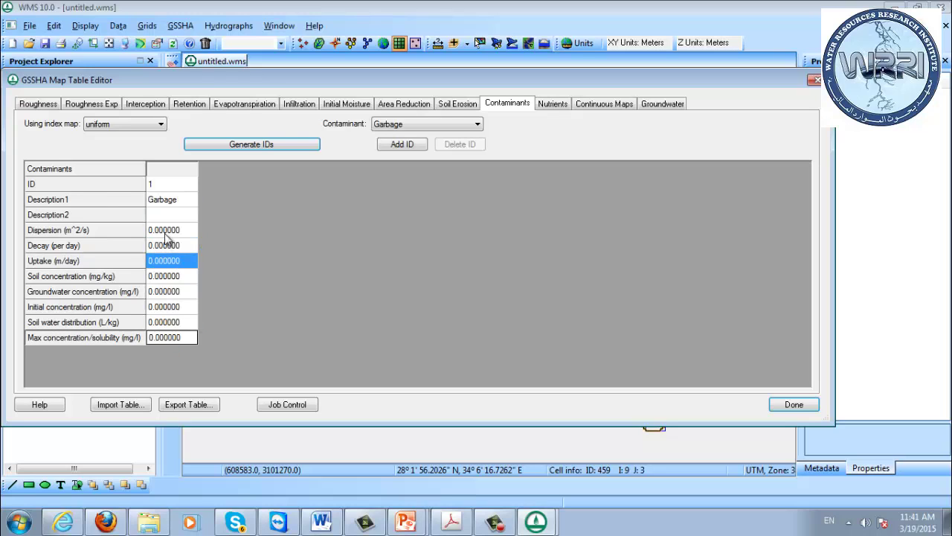
{"action": "left_click", "coordinate": [159, 307]}
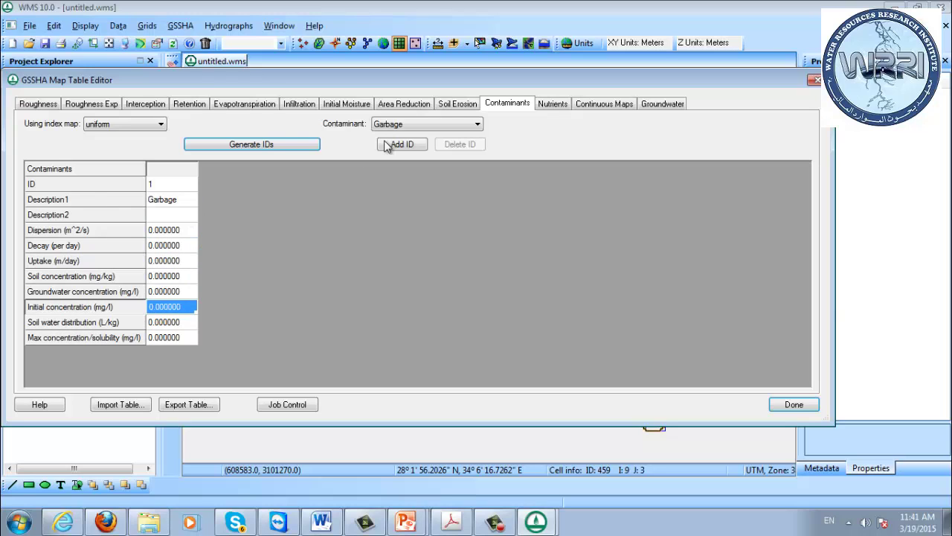
{"action": "left_click", "coordinate": [792, 403]}
Add a second contaminant described as Phosporous to the job control's contaminant transport parameters.
{"action": "left_click", "coordinate": [178, 26]}
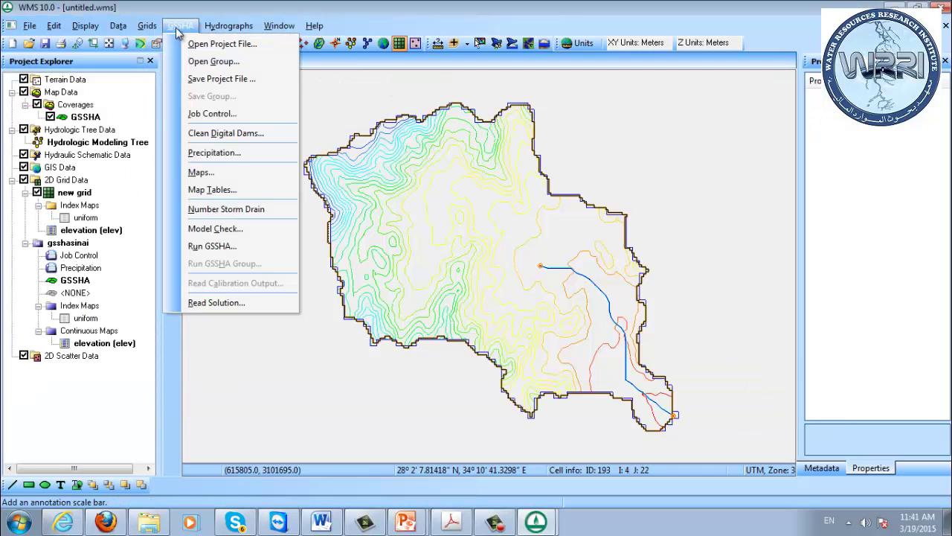
{"action": "left_click", "coordinate": [195, 111]}
{"action": "left_click", "coordinate": [600, 212]}
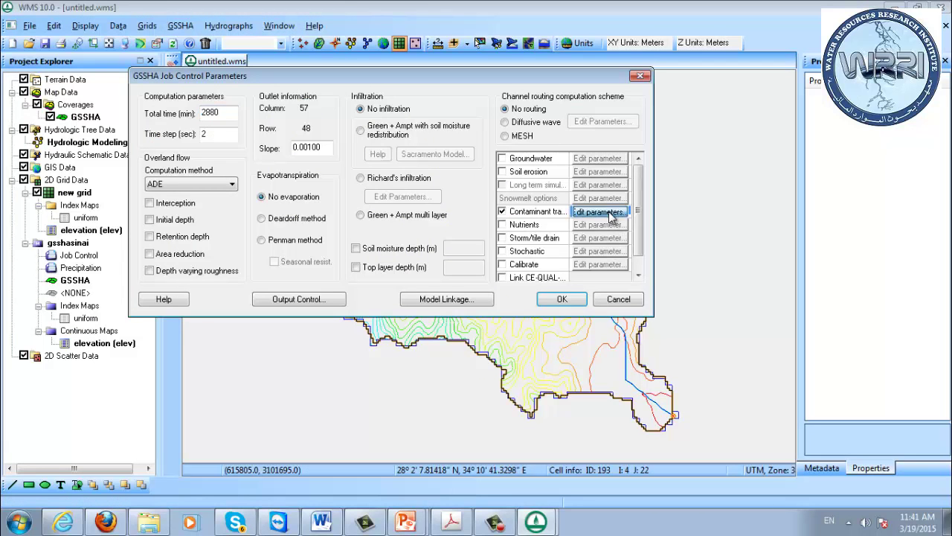
{"action": "left_click", "coordinate": [508, 170]}
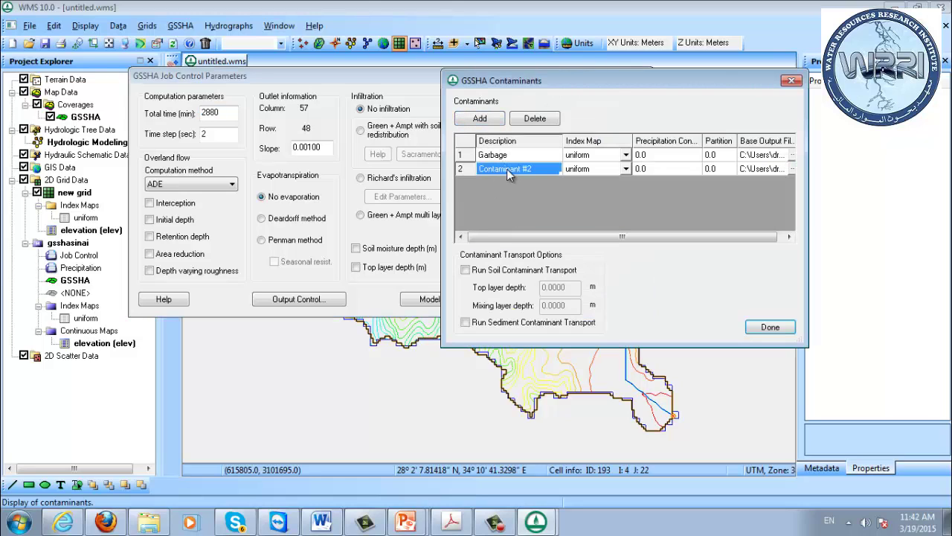
{"action": "type", "text": "Pho"}
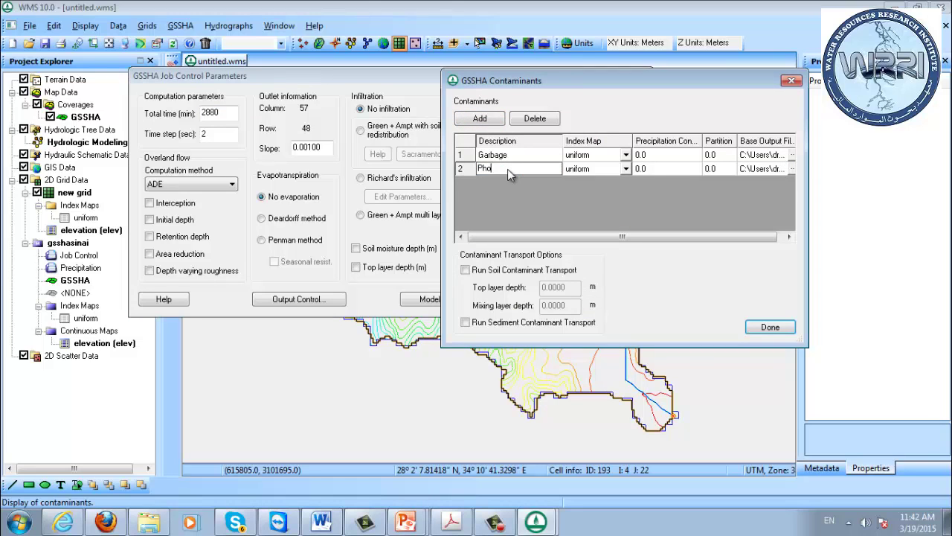
{"action": "type", "text": "sporous"}
{"action": "key", "text": "Return"}
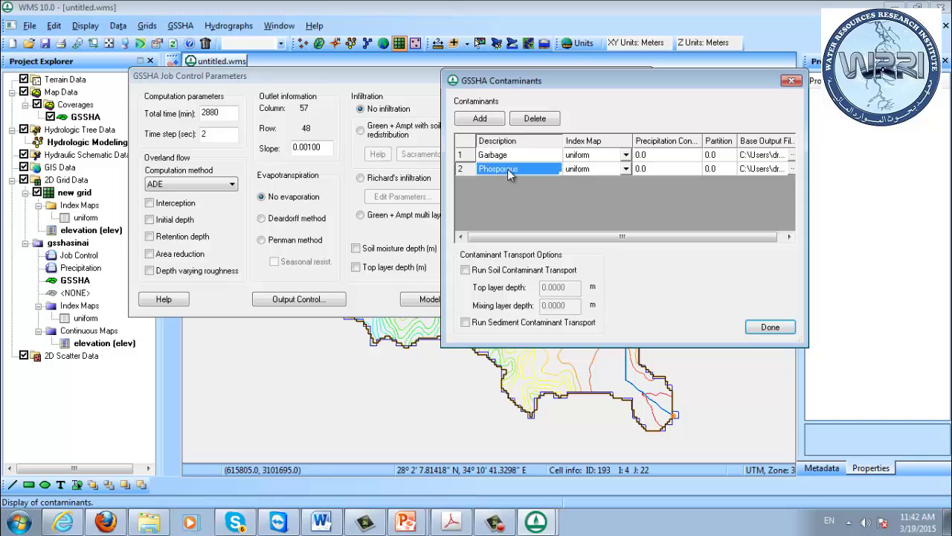
{"action": "left_click", "coordinate": [770, 326]}
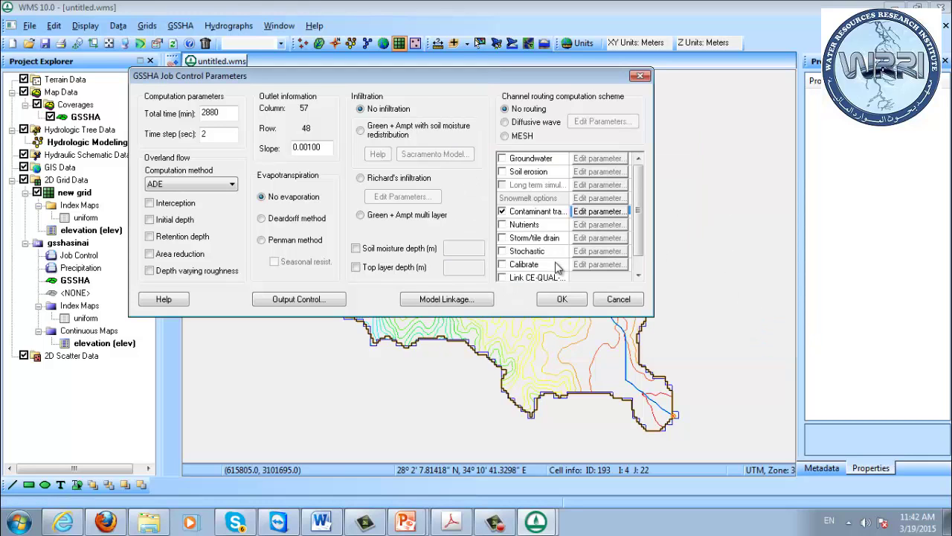
Accept the job control parameters and generate the Contaminants map table IDs for Phosporous using the uniform index map.
{"action": "left_click", "coordinate": [559, 299]}
{"action": "left_click", "coordinate": [180, 25]}
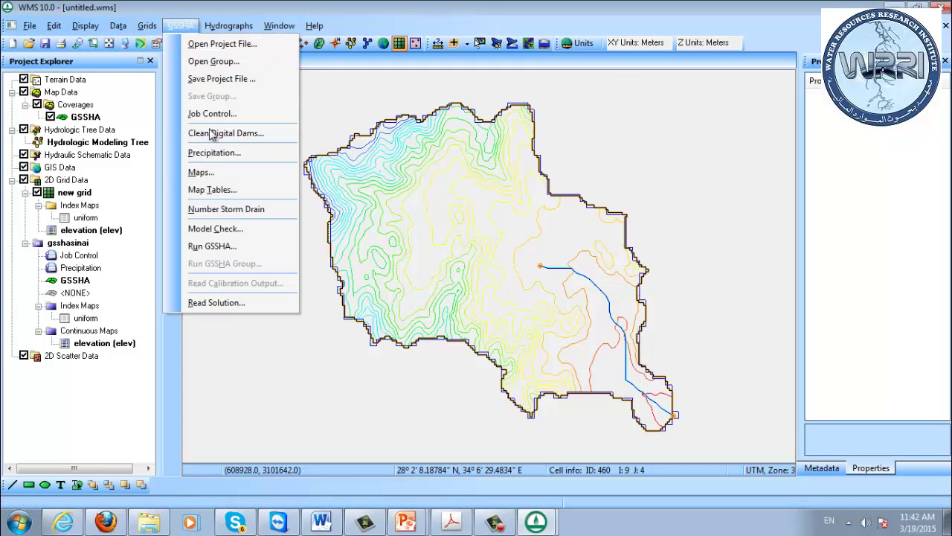
{"action": "left_click", "coordinate": [224, 192]}
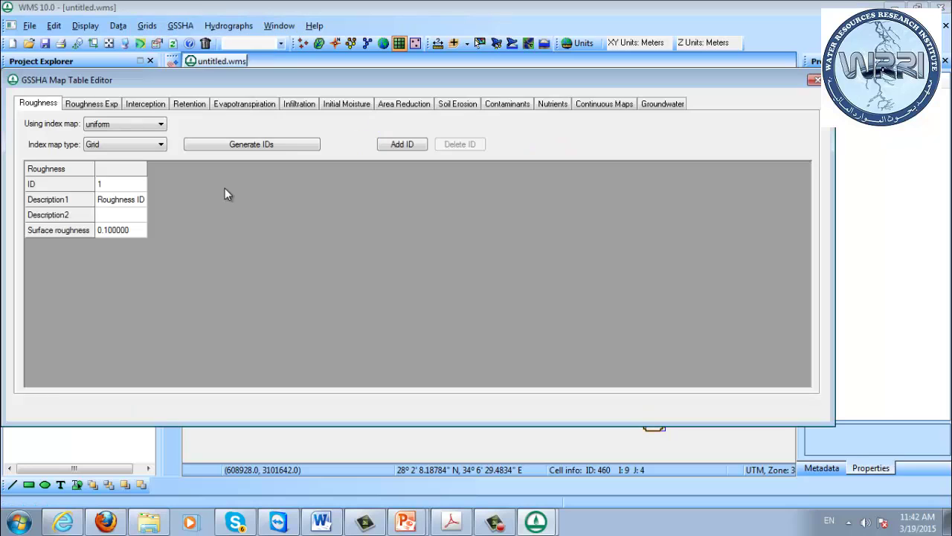
{"action": "left_click", "coordinate": [514, 104]}
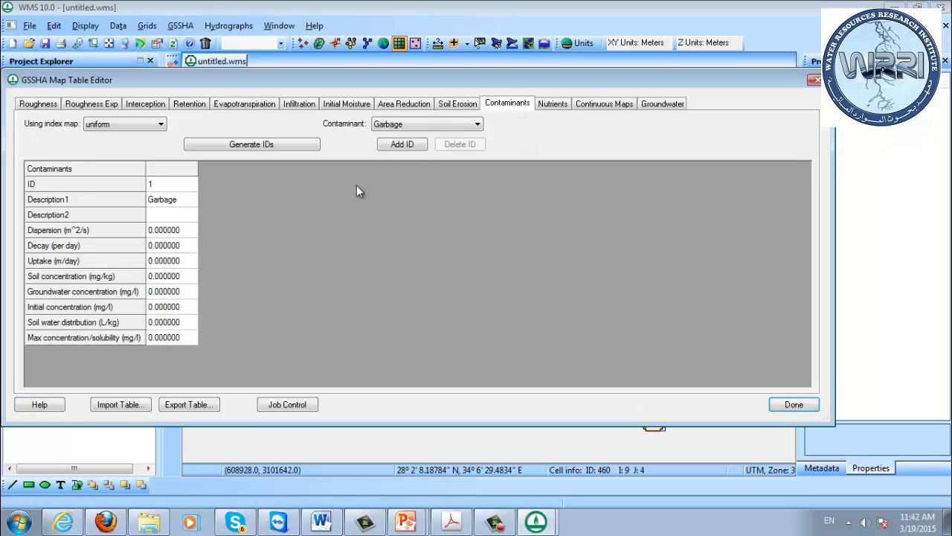
{"action": "left_click", "coordinate": [428, 127]}
{"action": "left_click", "coordinate": [429, 144]}
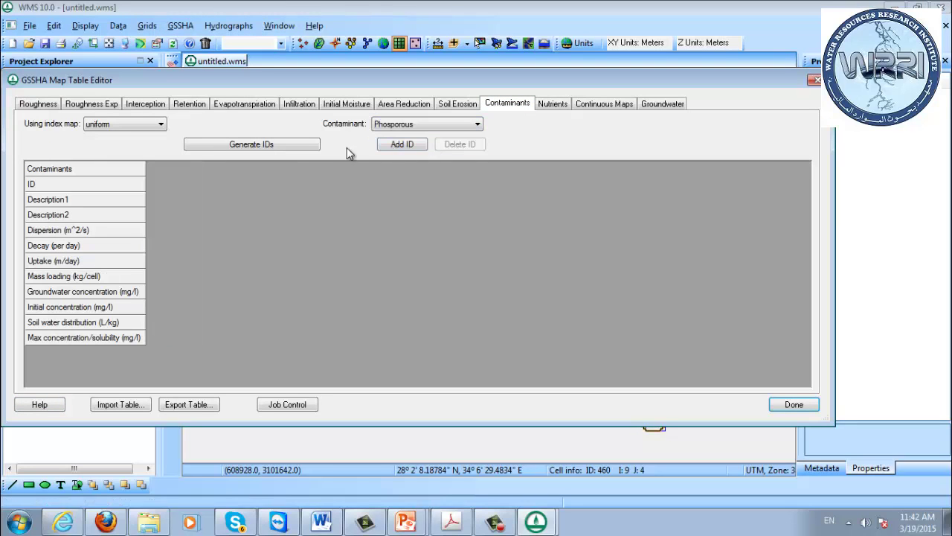
{"action": "left_click", "coordinate": [277, 146]}
Review the Phosporous dispersion, decay, uptake, mass loading and concentration properties, comparing them with those of Garbage.
{"action": "left_click", "coordinate": [167, 231]}
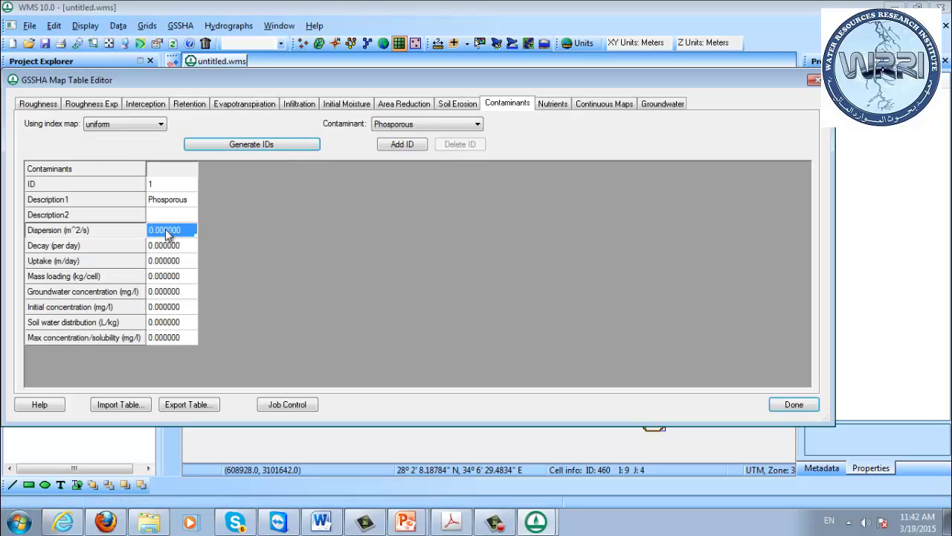
{"action": "left_click_drag", "start_coordinate": [168, 232], "coordinate": [177, 337]}
{"action": "left_click", "coordinate": [166, 214]}
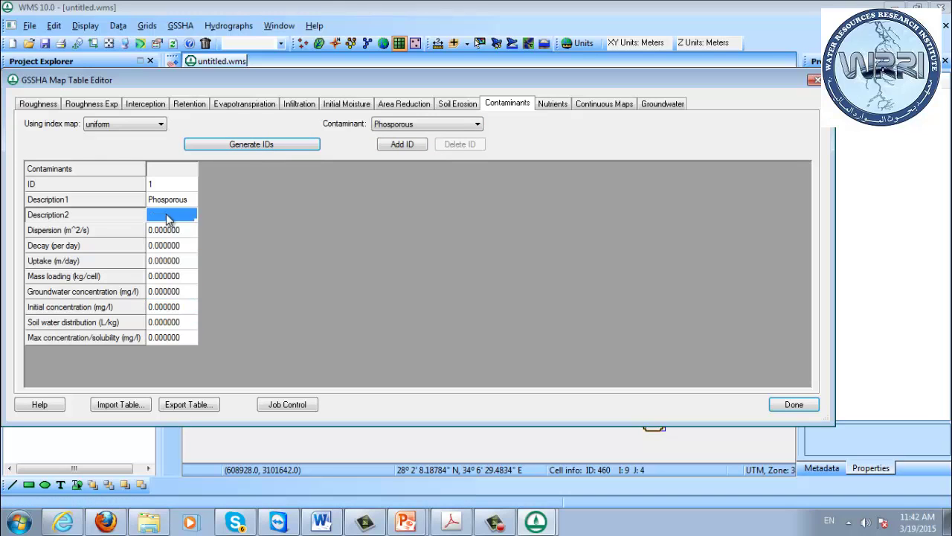
{"action": "left_click", "coordinate": [413, 124]}
{"action": "left_click", "coordinate": [414, 136]}
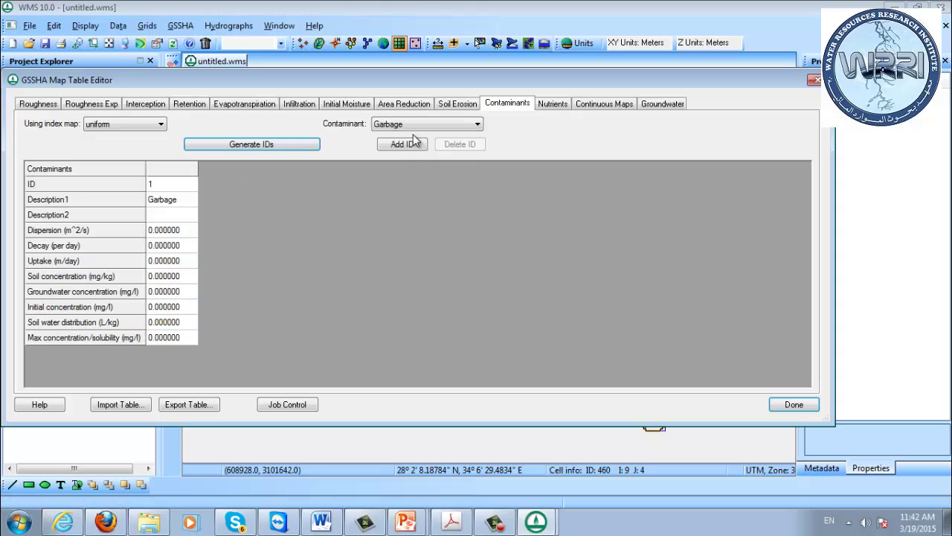
{"action": "left_click", "coordinate": [413, 128]}
{"action": "left_click", "coordinate": [416, 149]}
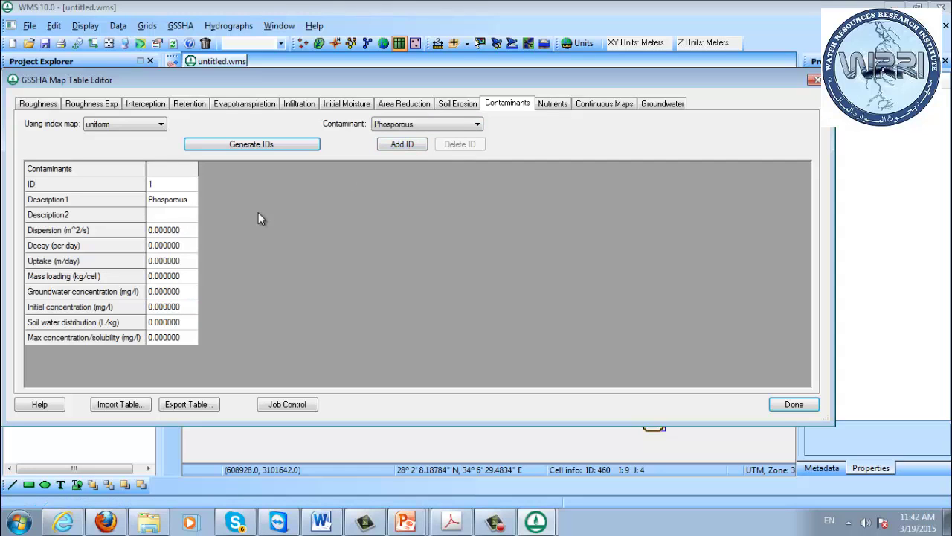
{"action": "left_click_drag", "start_coordinate": [154, 236], "coordinate": [159, 334]}
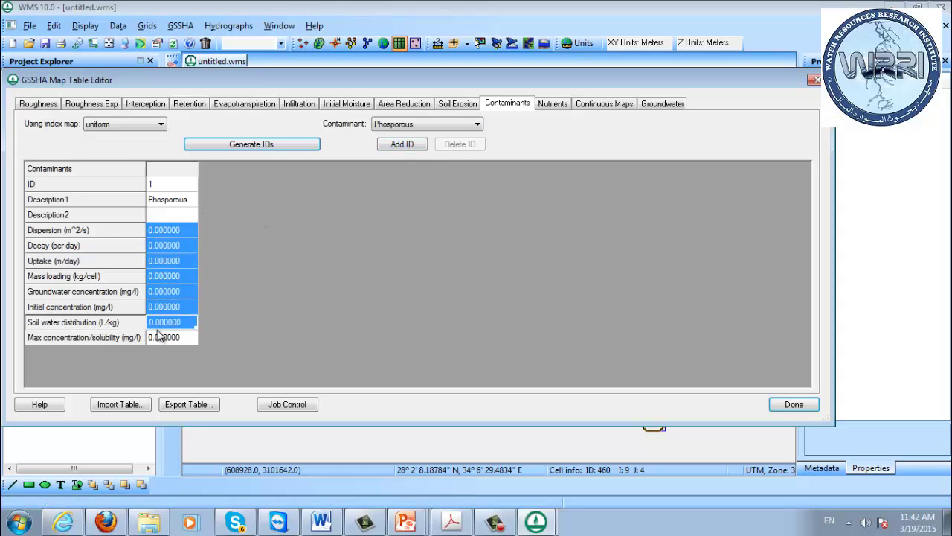
{"action": "left_click", "coordinate": [192, 218]}
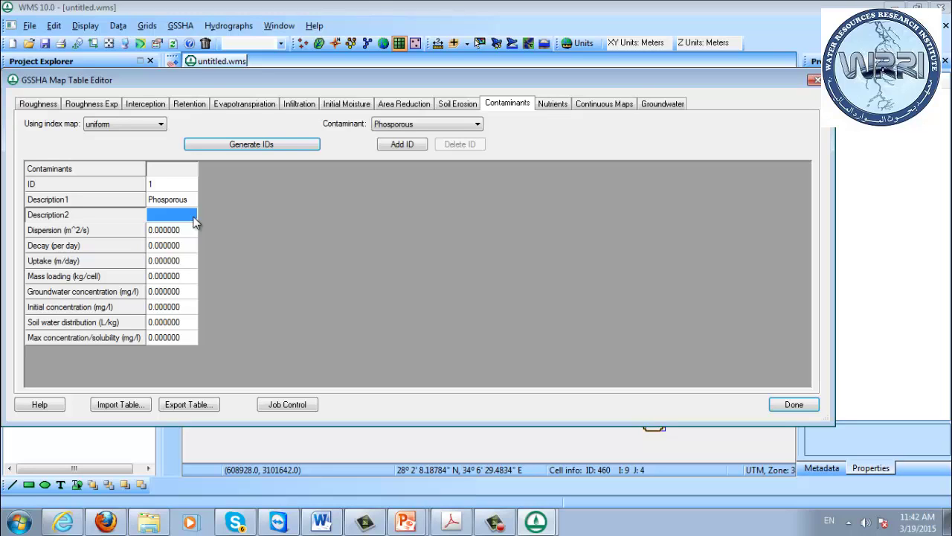
{"action": "left_click", "coordinate": [181, 233]}
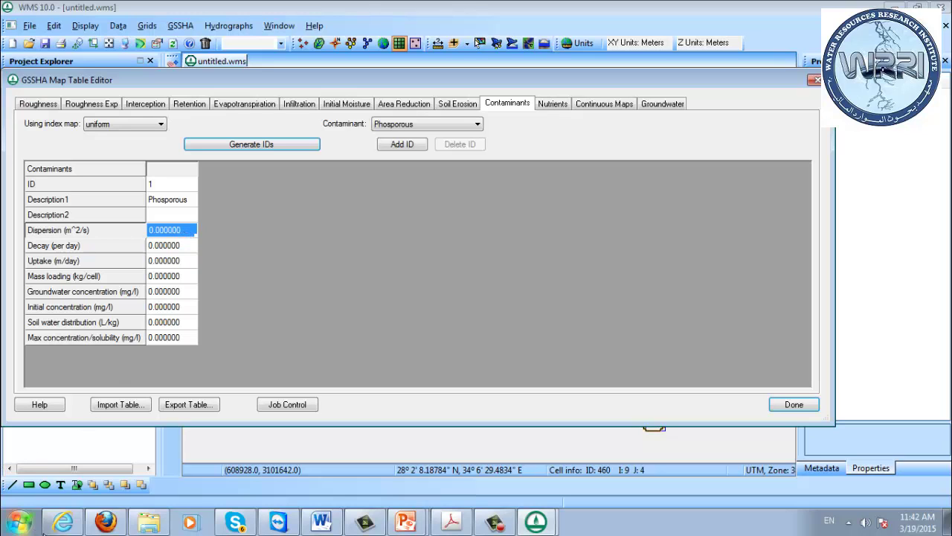
Switch to Windows Explorer and open Optional 2c Workshop-MiningConstituentTransport.pdf from the pdf folder on Removable Disk (G:).
{"action": "left_click", "coordinate": [153, 522]}
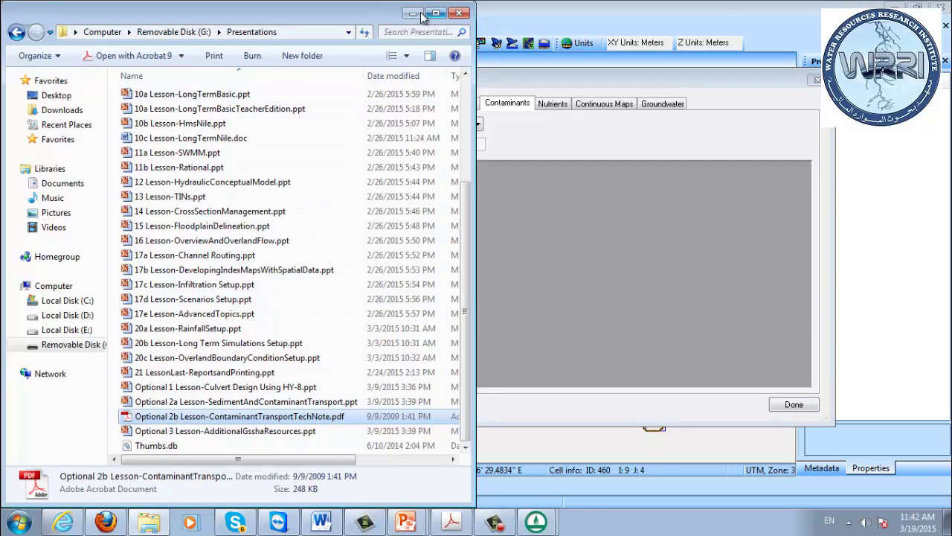
{"action": "left_click", "coordinate": [183, 35]}
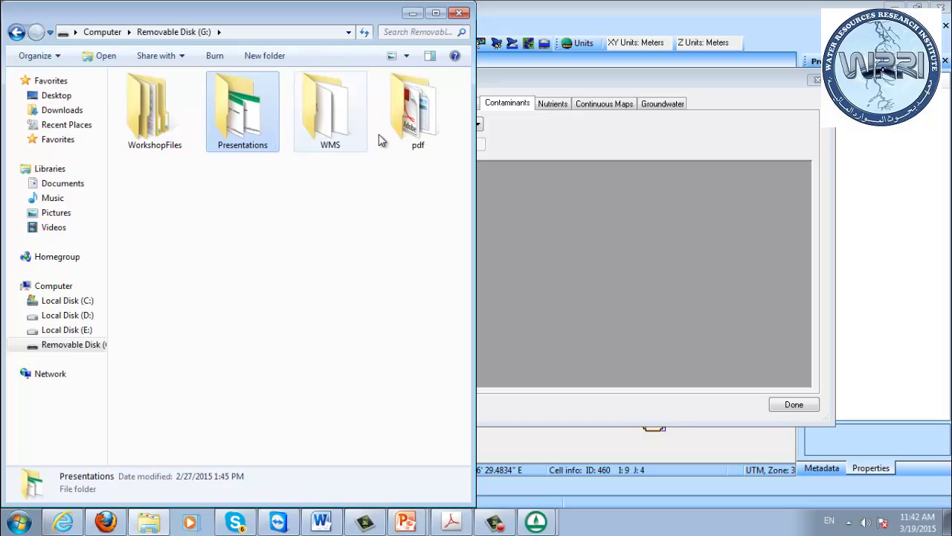
{"action": "double_click", "coordinate": [432, 140]}
{"action": "left_click", "coordinate": [223, 345]}
{"action": "scroll", "coordinate": [298, 312], "scroll_direction": "down", "scroll_amount": 15}
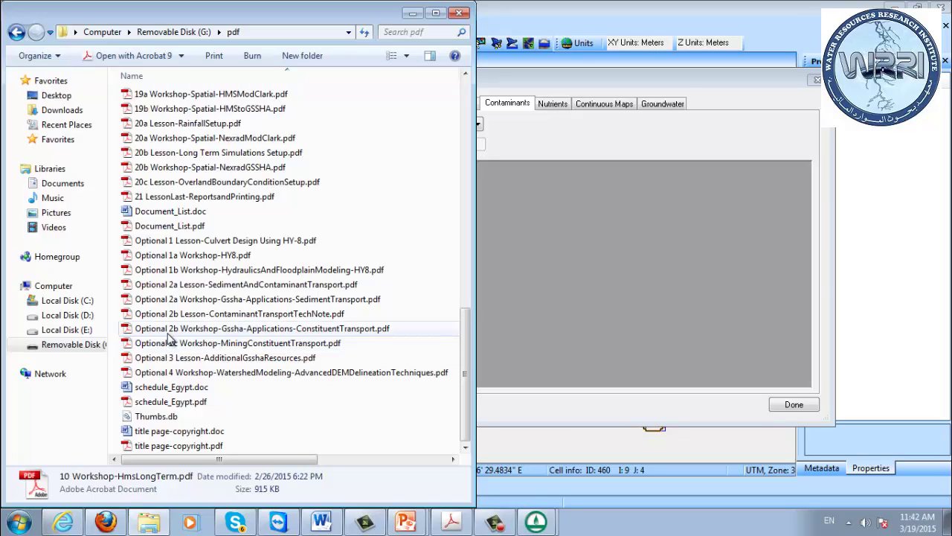
{"action": "left_click", "coordinate": [170, 331]}
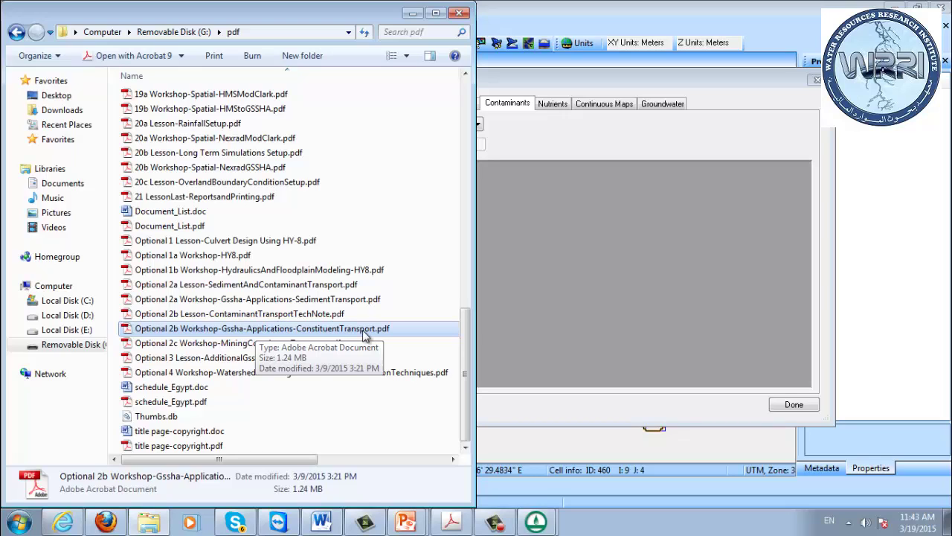
{"action": "left_click", "coordinate": [233, 302]}
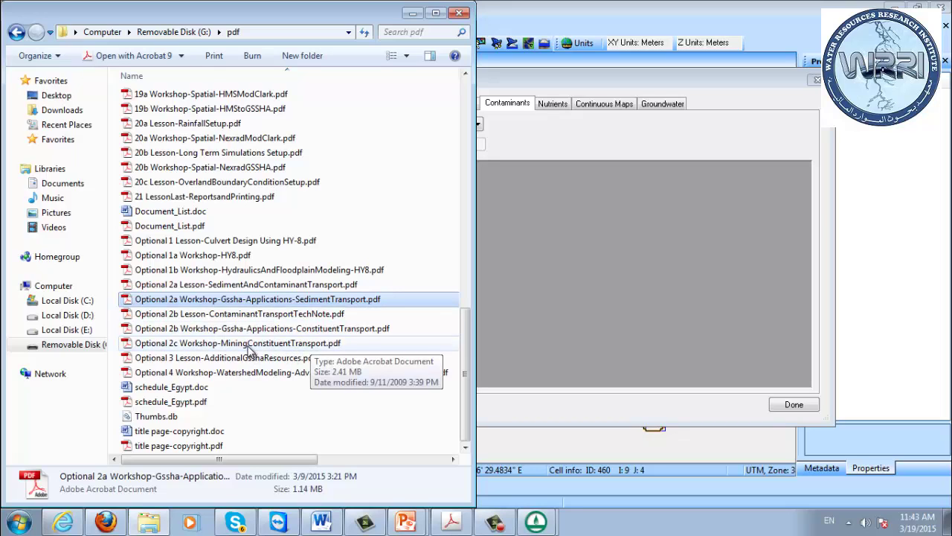
{"action": "left_click", "coordinate": [247, 345]}
{"action": "double_click", "coordinate": [250, 350]}
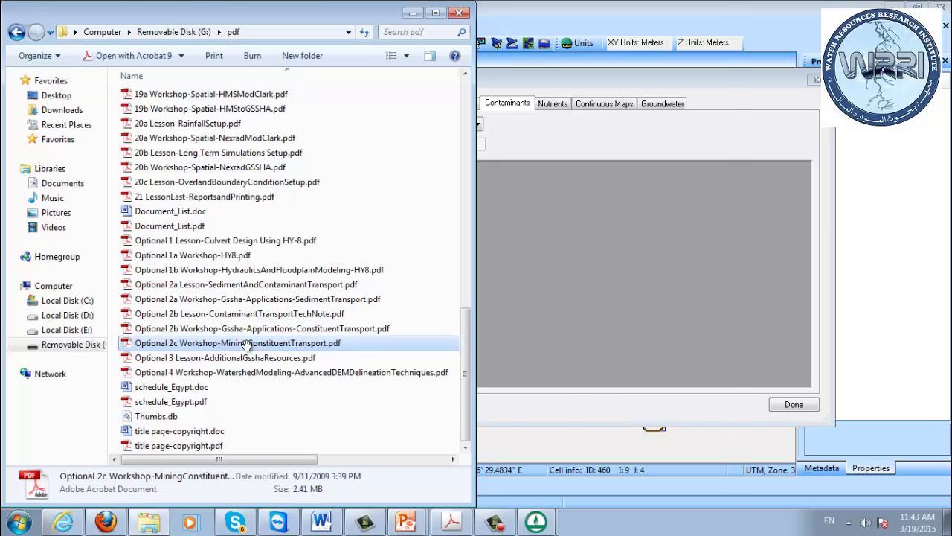
Look through the mining constituent transport workshop from the model background to the result plots on page 10, and close it.
{"action": "scroll", "coordinate": [484, 391], "scroll_direction": "down", "scroll_amount": 15}
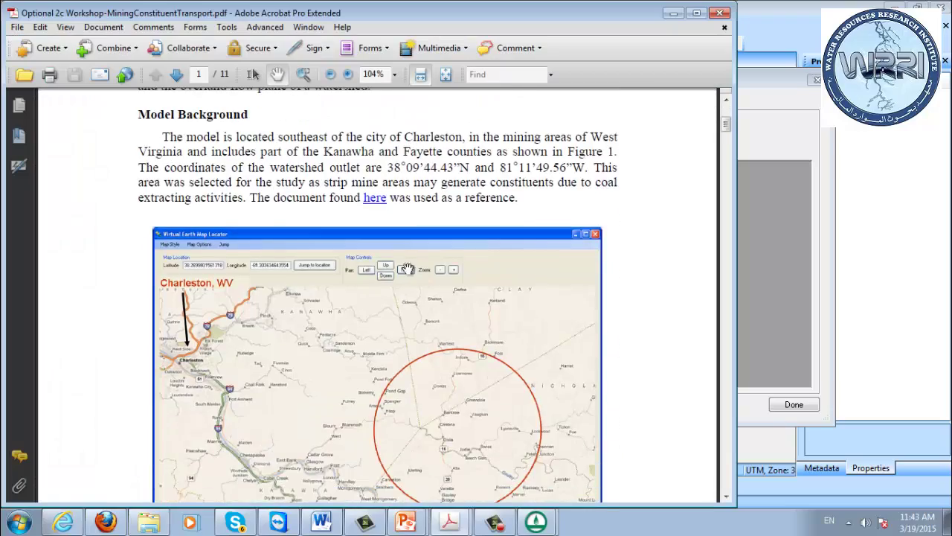
{"action": "left_click_drag", "start_coordinate": [727, 149], "coordinate": [710, 432]}
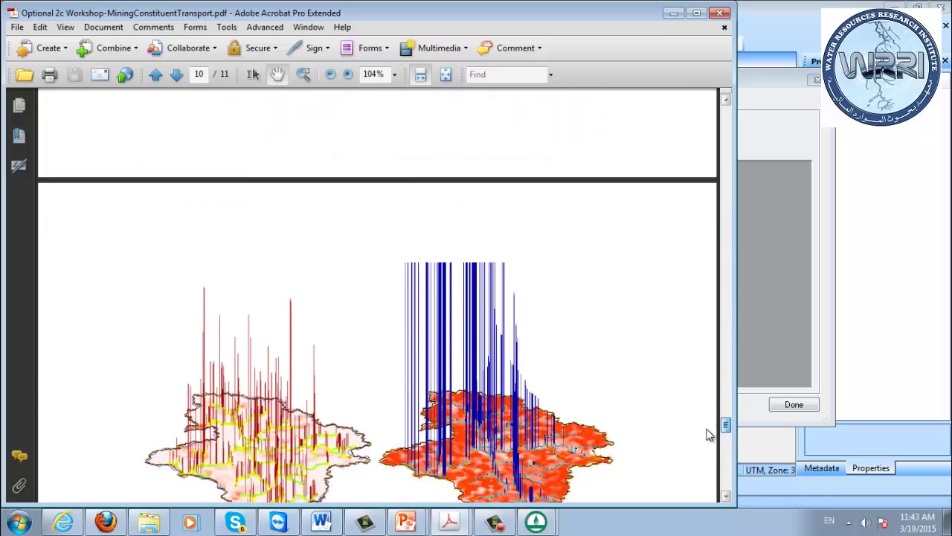
{"action": "left_click", "coordinate": [721, 15]}
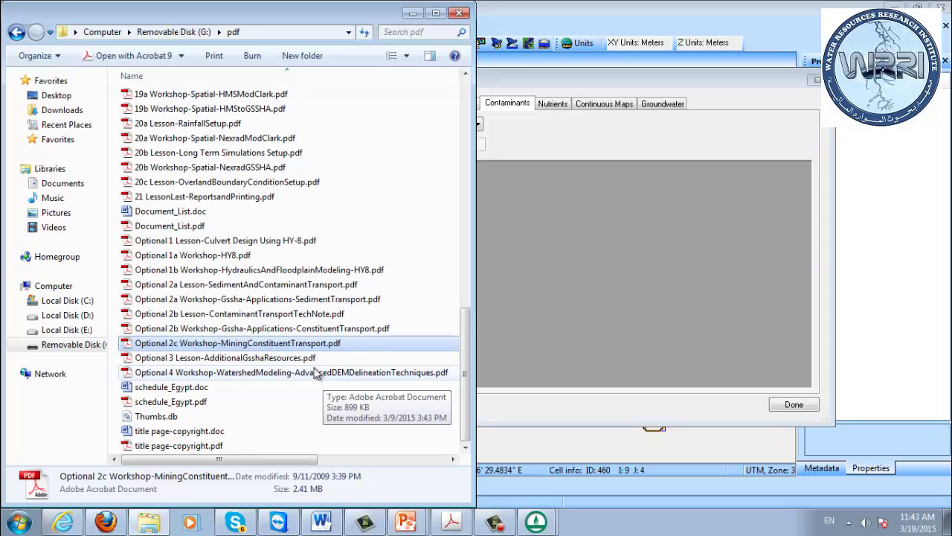
Return to WMS and close the GSSHA map table editor.
{"action": "left_click", "coordinate": [631, 300]}
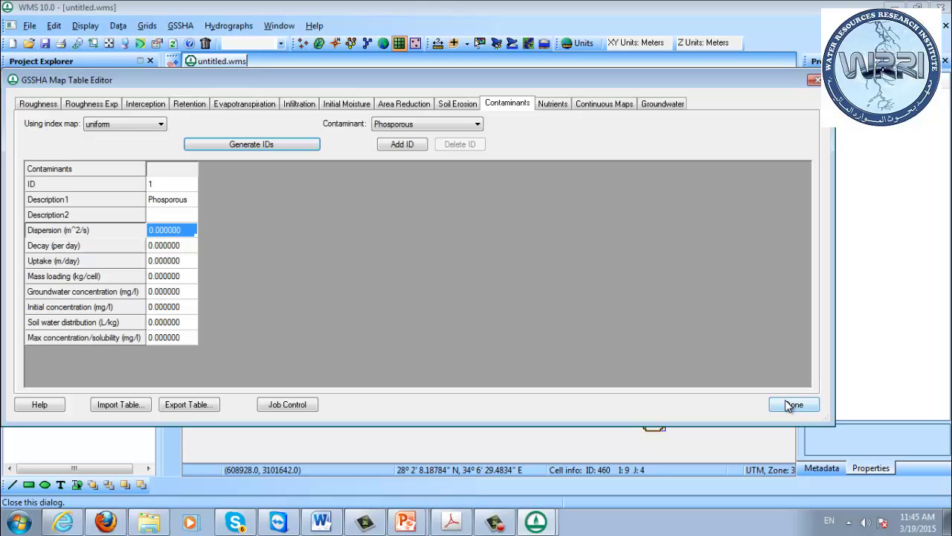
{"action": "left_click", "coordinate": [792, 405]}
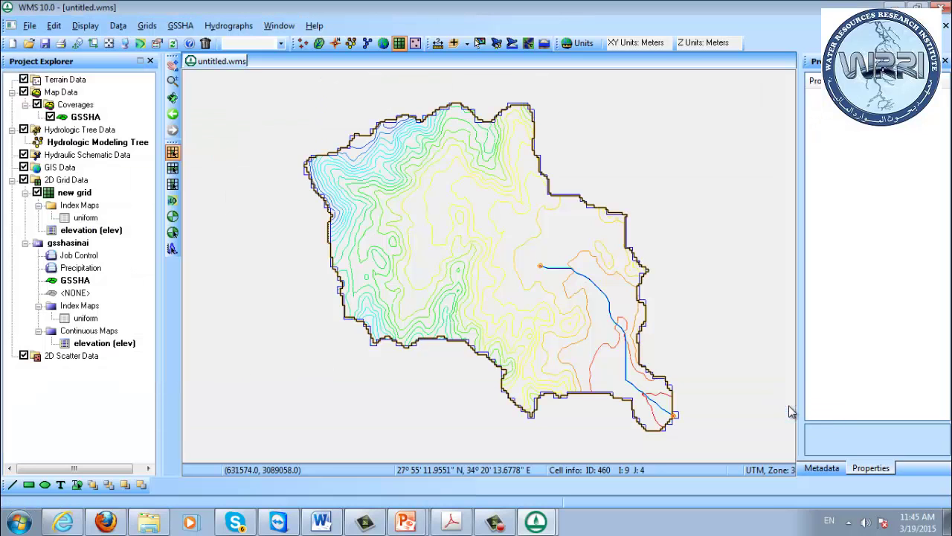
Switch to the Optional 3 Lesson-AdditionalGsshaResources.ppt presentation in PowerPoint.
{"action": "left_click", "coordinate": [148, 520]}
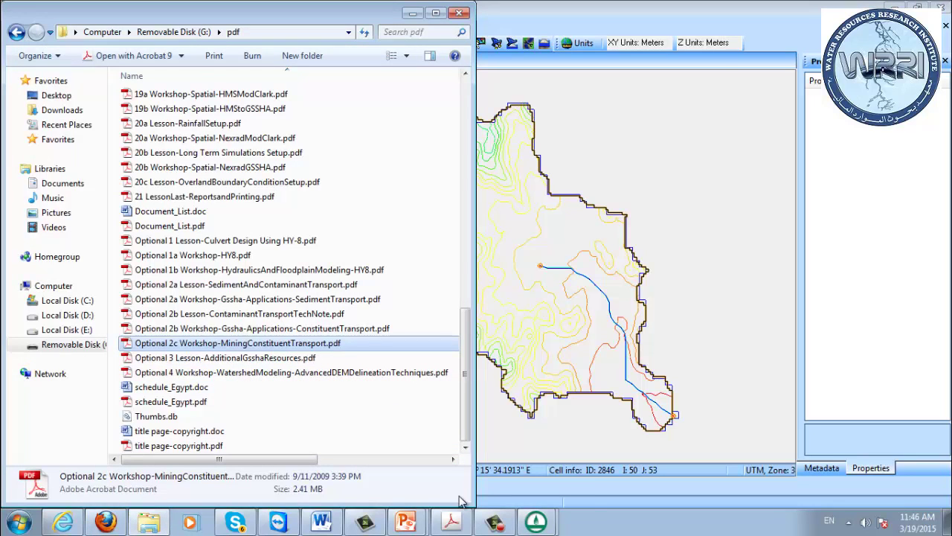
{"action": "left_click", "coordinate": [406, 520]}
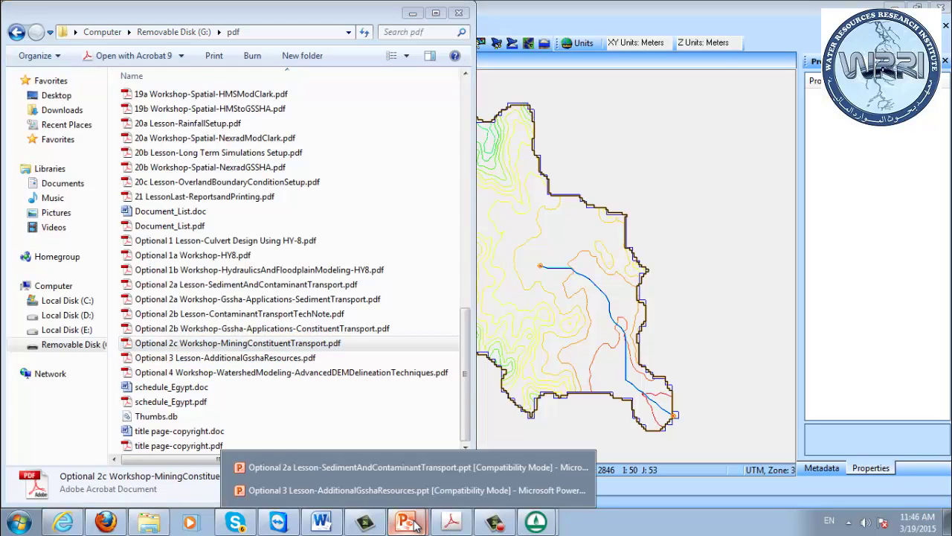
{"action": "left_click", "coordinate": [369, 491]}
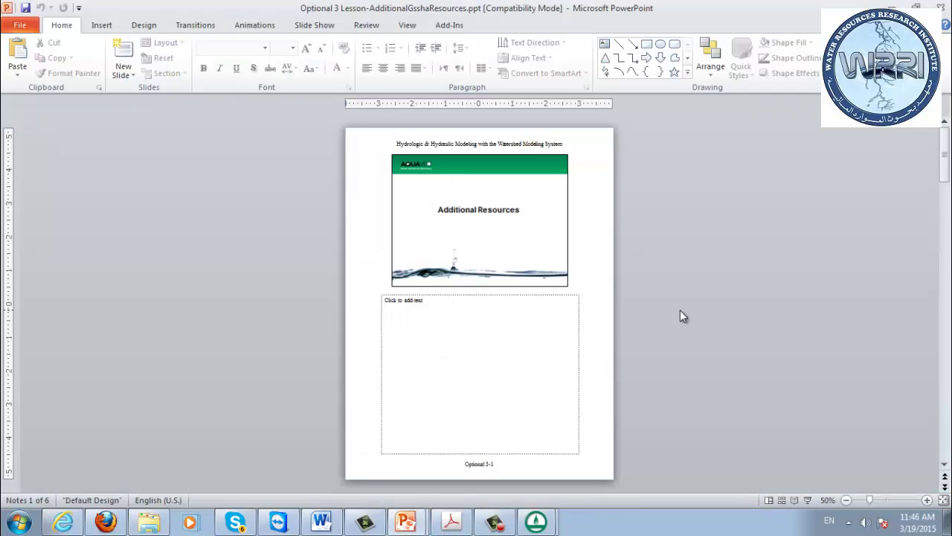